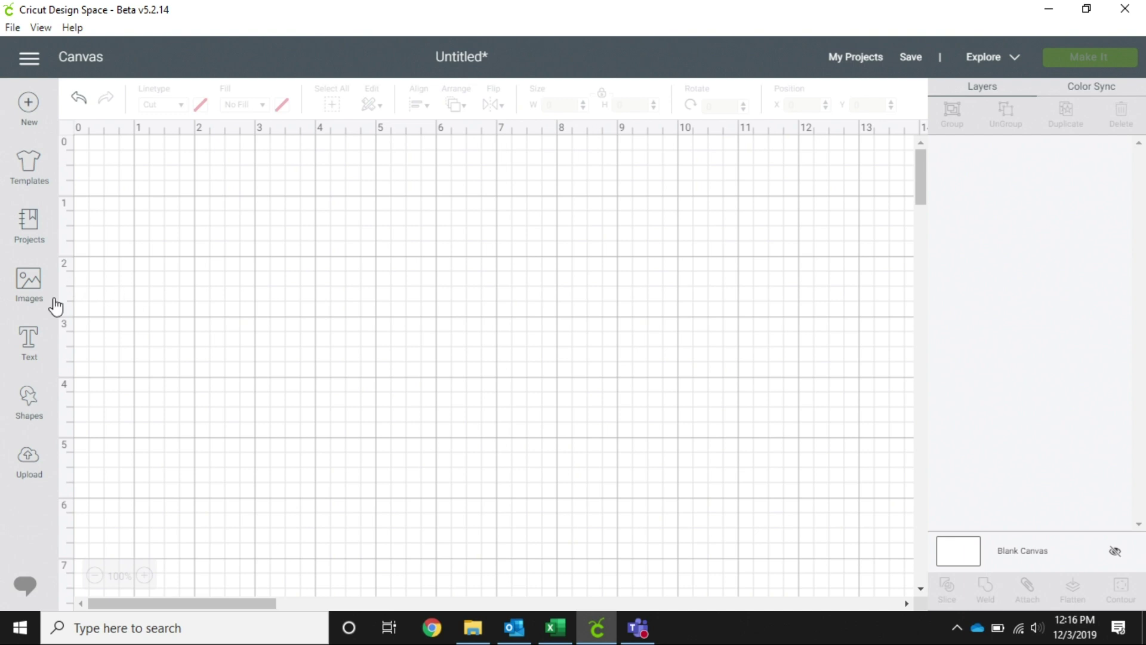
- Open the Shapes panel showing square, circle, star, heart and other basic shapes
click(30, 403)
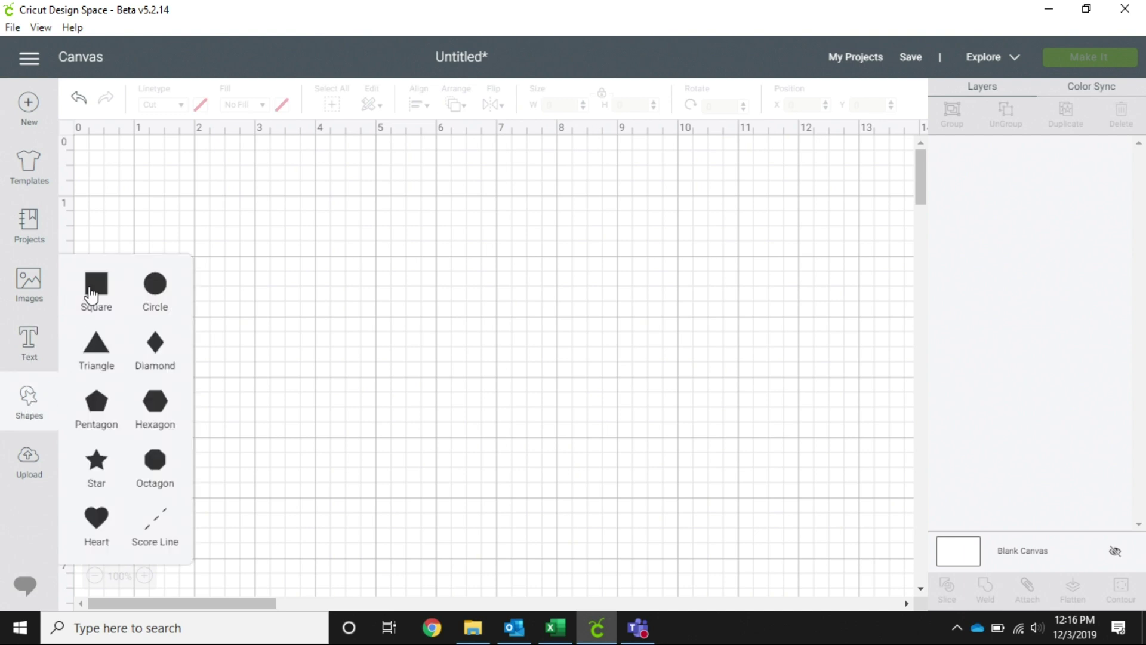
- Add a square and a triangle, place the triangle as a roof, and preview the 12" x 12" mat
click(96, 286)
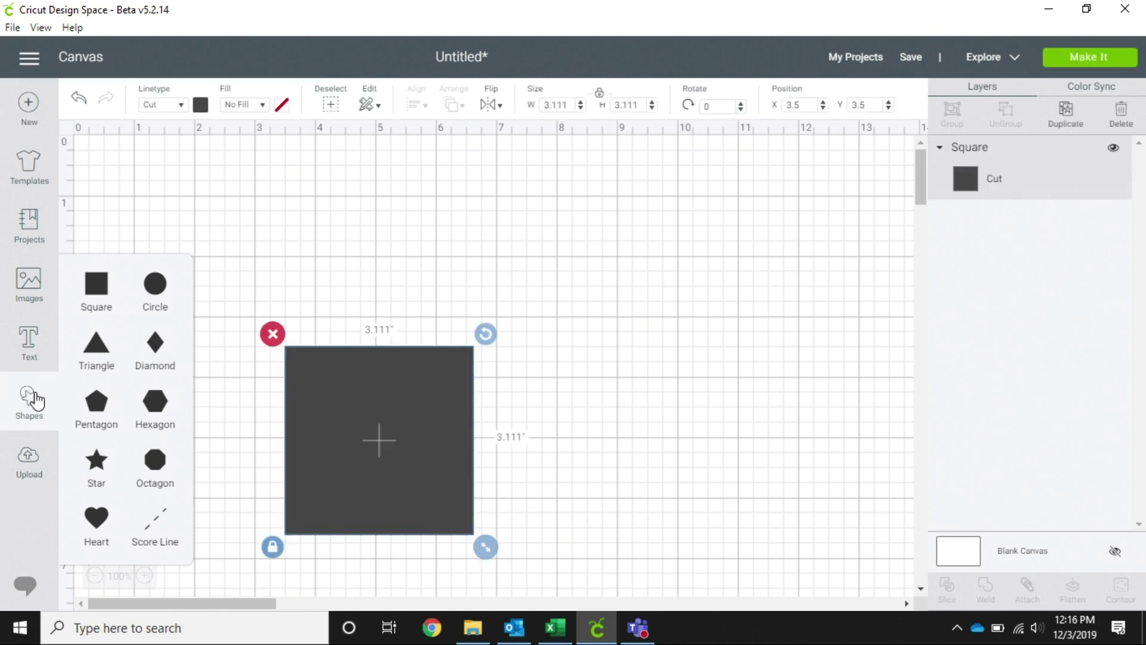
click(106, 342)
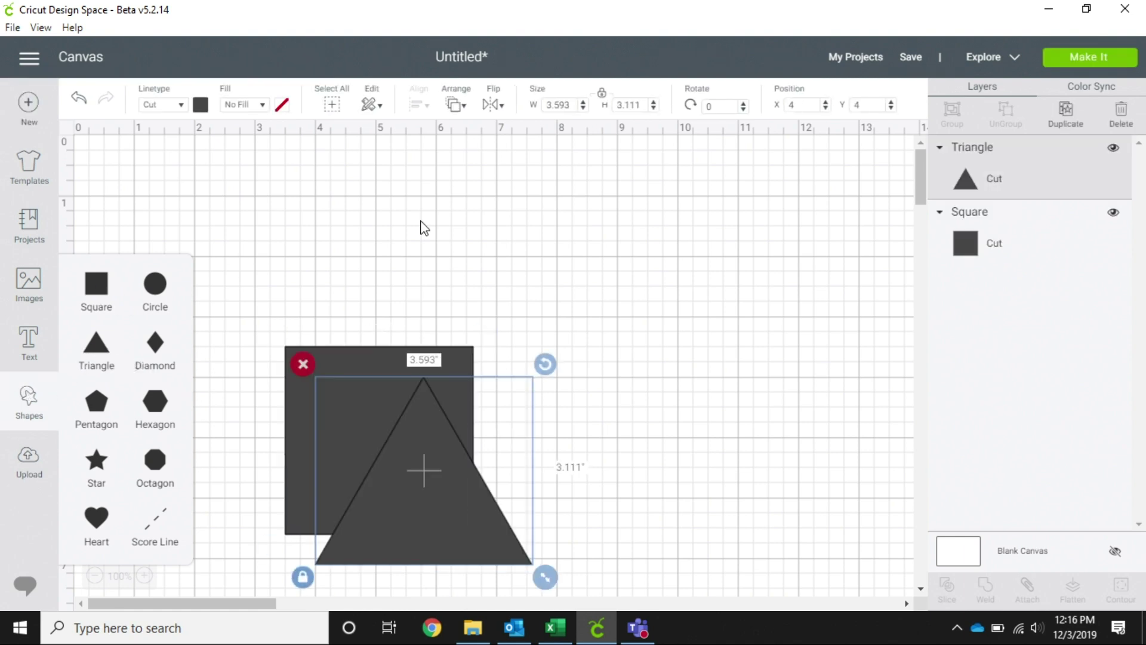
drag(479, 501, 431, 284)
click(669, 342)
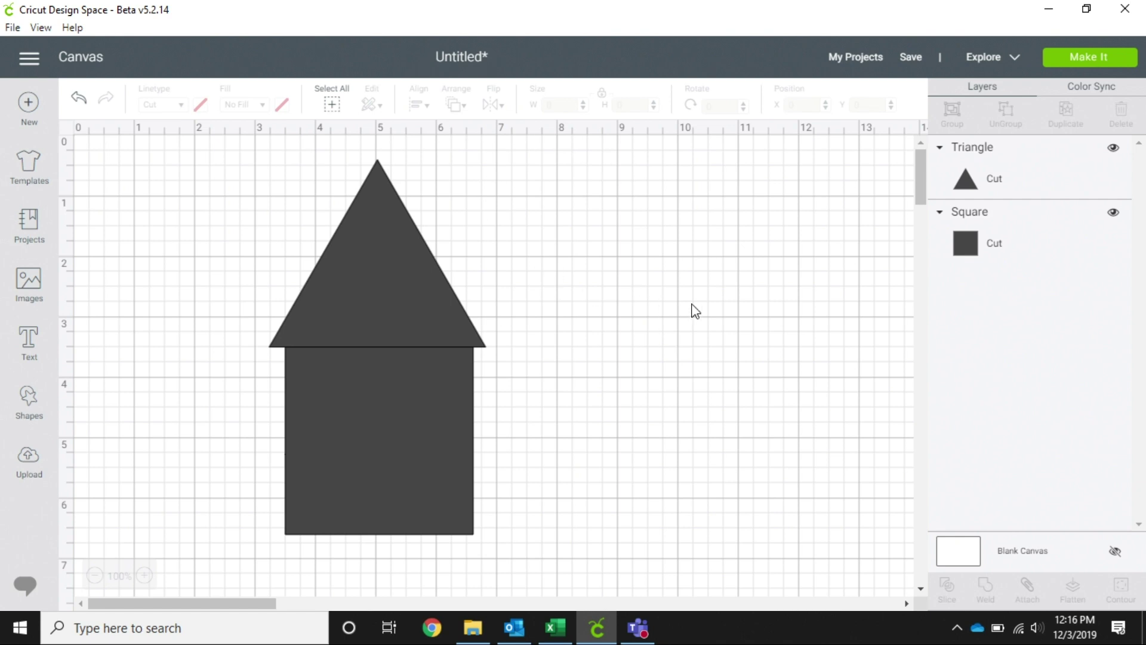
click(1075, 69)
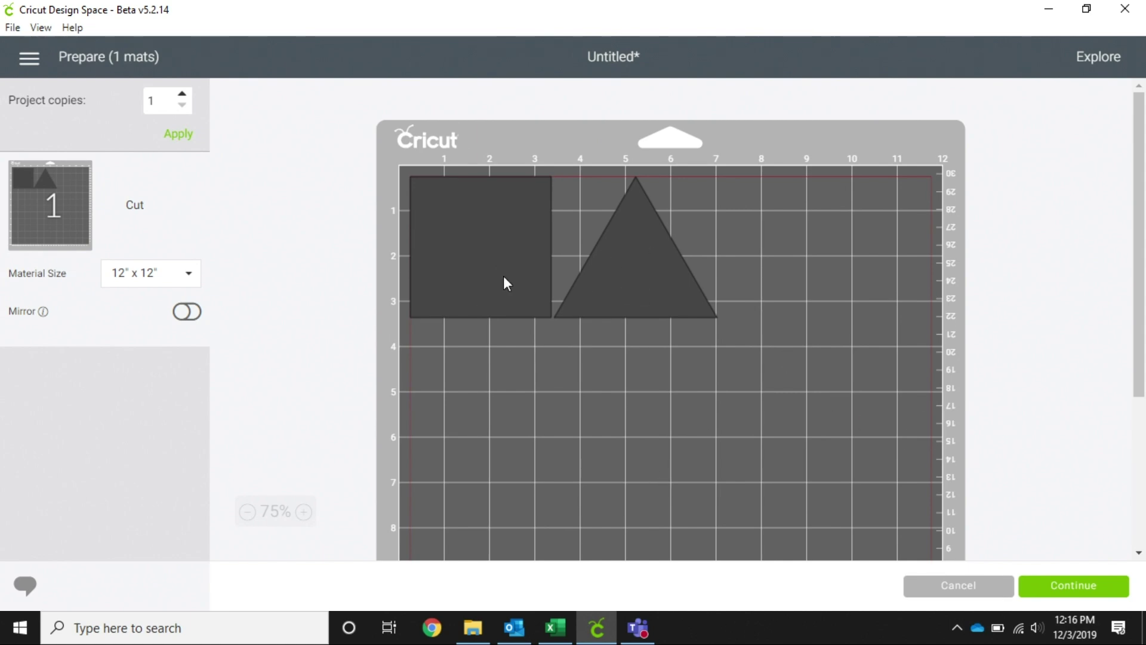
- Back on the canvas, select the square and triangle and weld them into one Weld Result layer
click(959, 586)
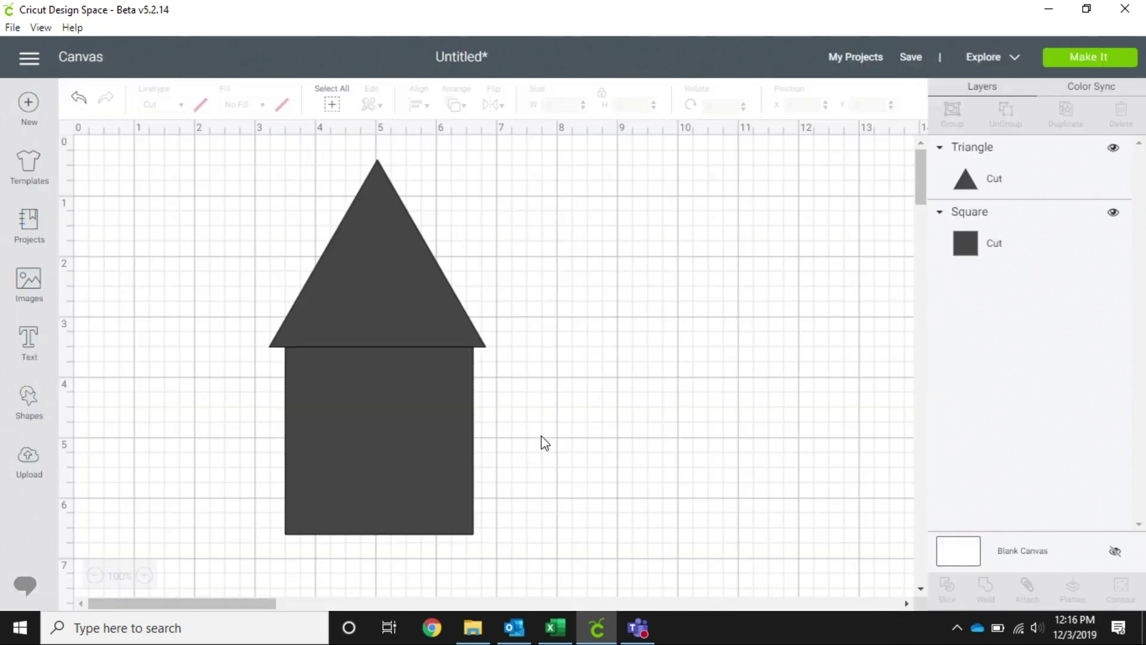
drag(576, 440, 231, 319)
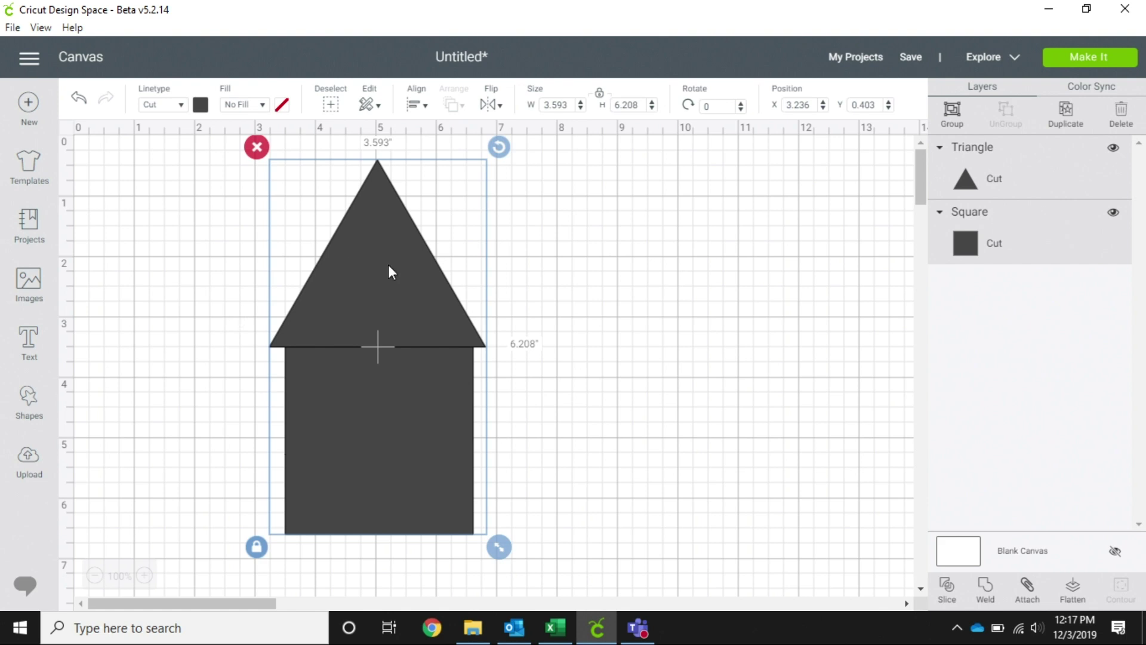
click(985, 588)
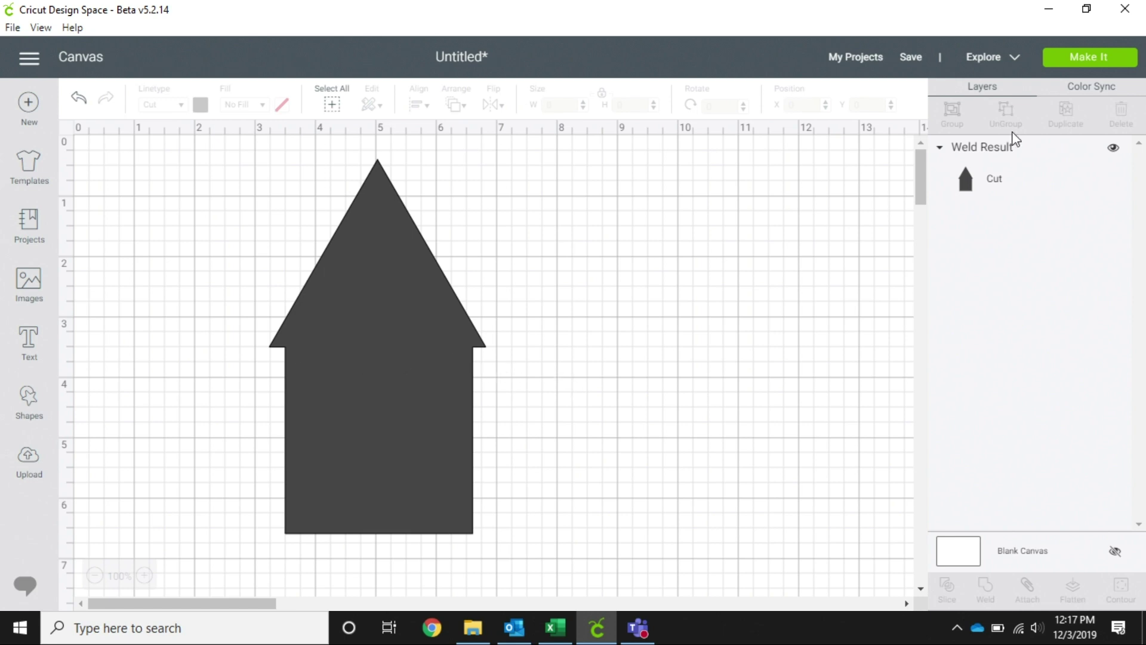
- Preview the welded house on the mat, undo the weld, and delete the triangle roof
click(1080, 62)
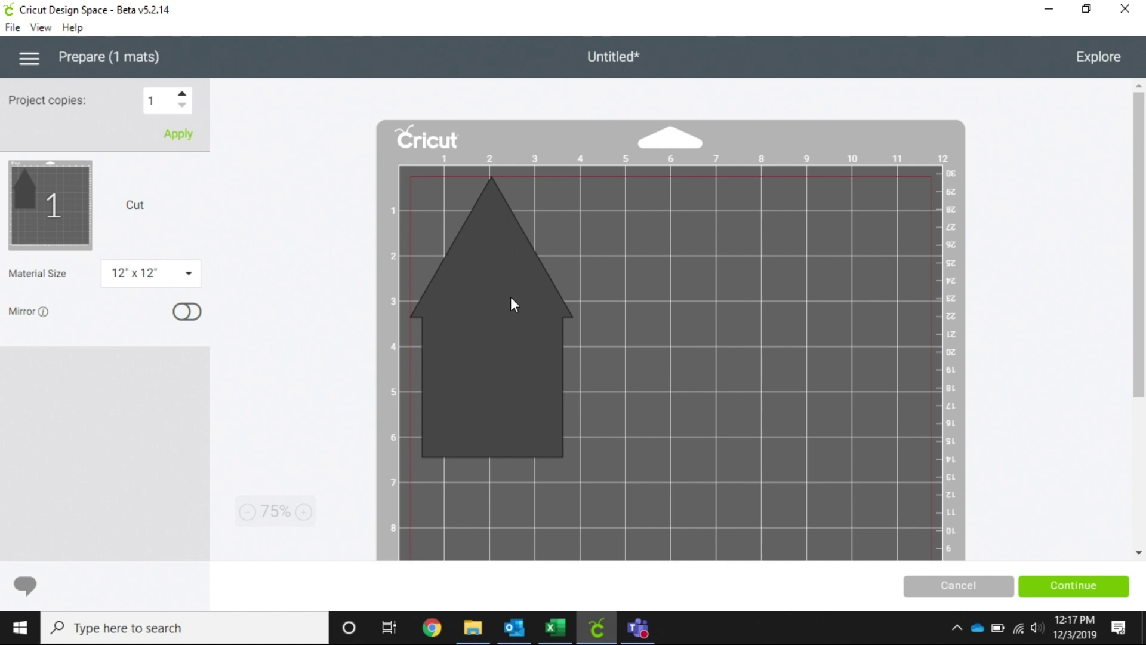
click(975, 592)
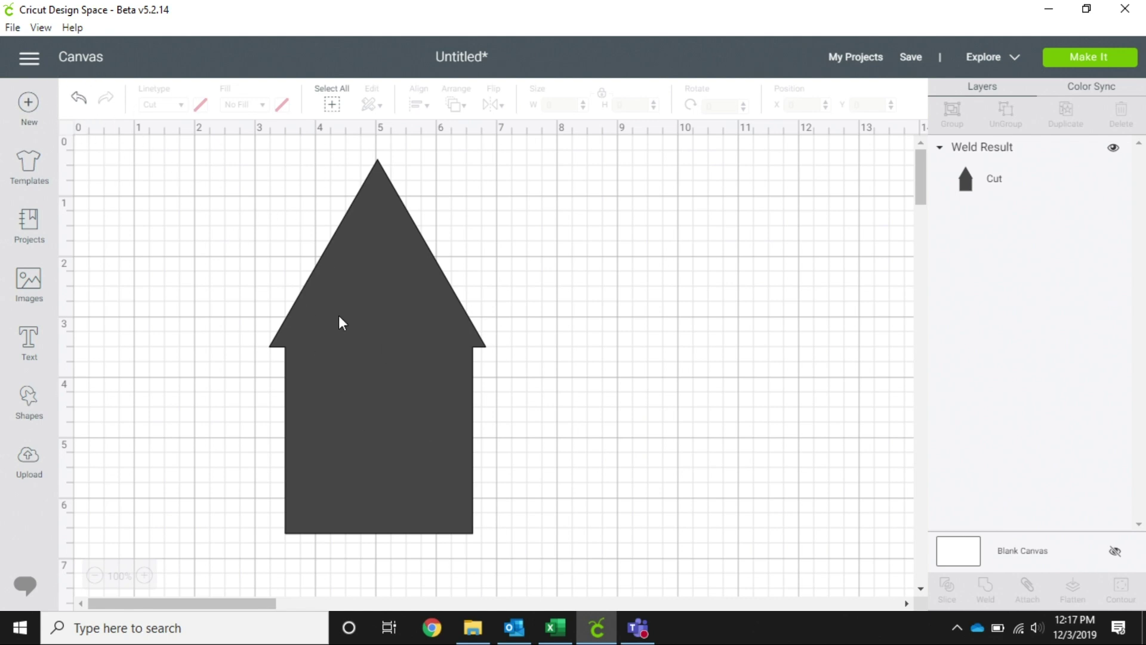
click(357, 336)
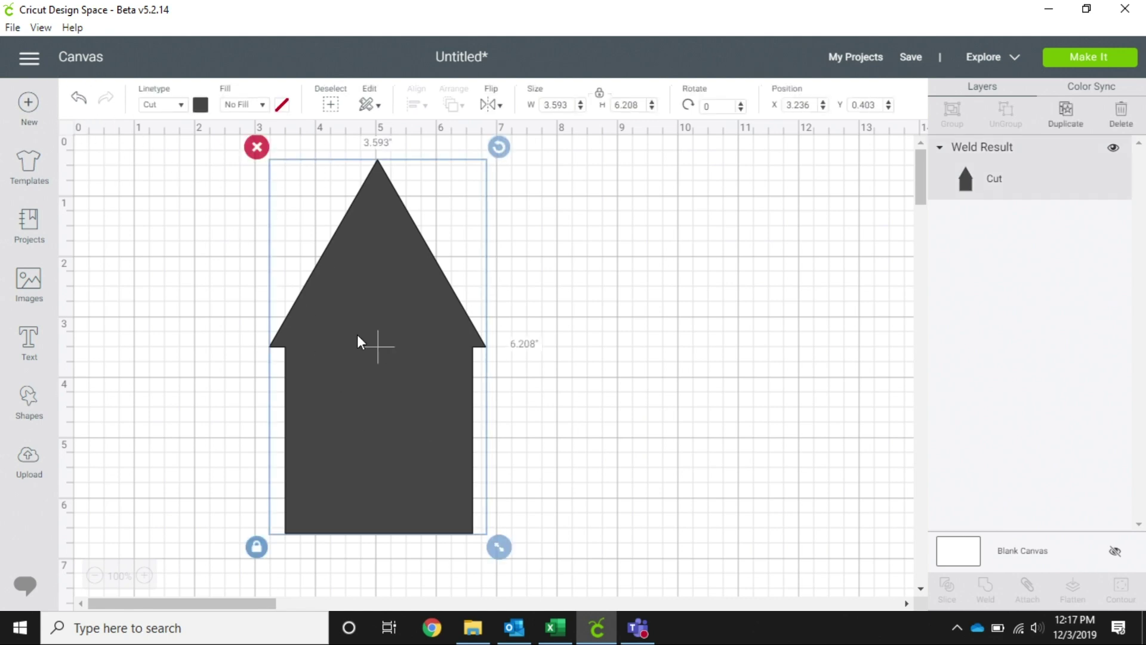
click(79, 99)
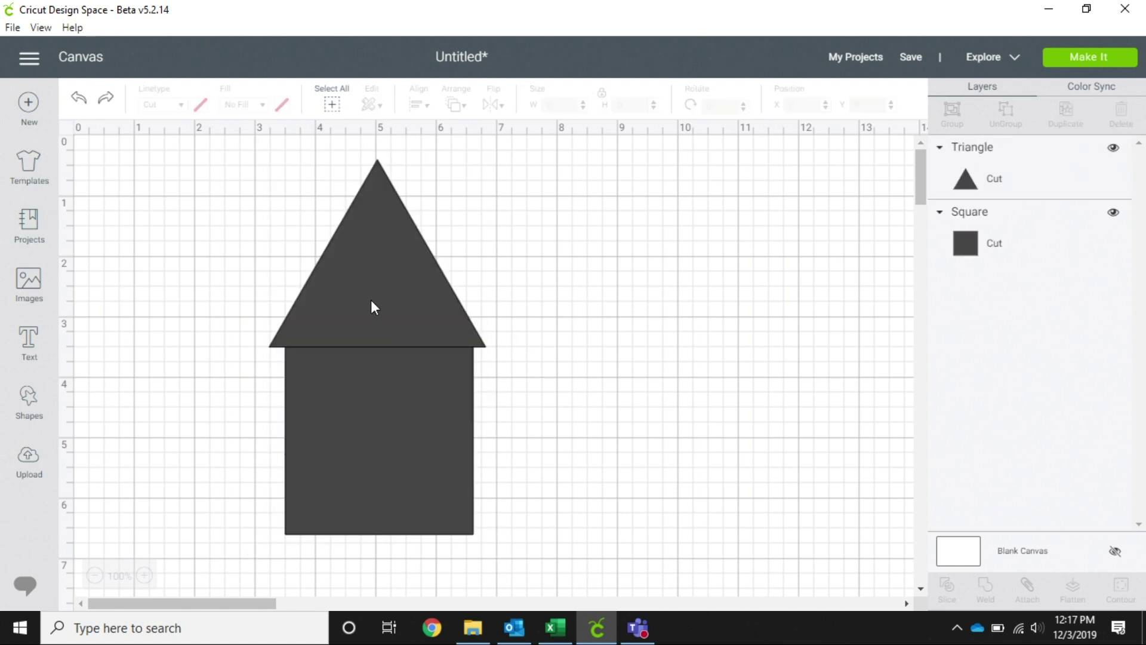
mouse_move(373, 305)
mouse_down()
mouse_move(497, 331)
mouse_move(662, 342)
mouse_move(317, 286)
mouse_move(389, 320)
mouse_move(378, 303)
mouse_up()
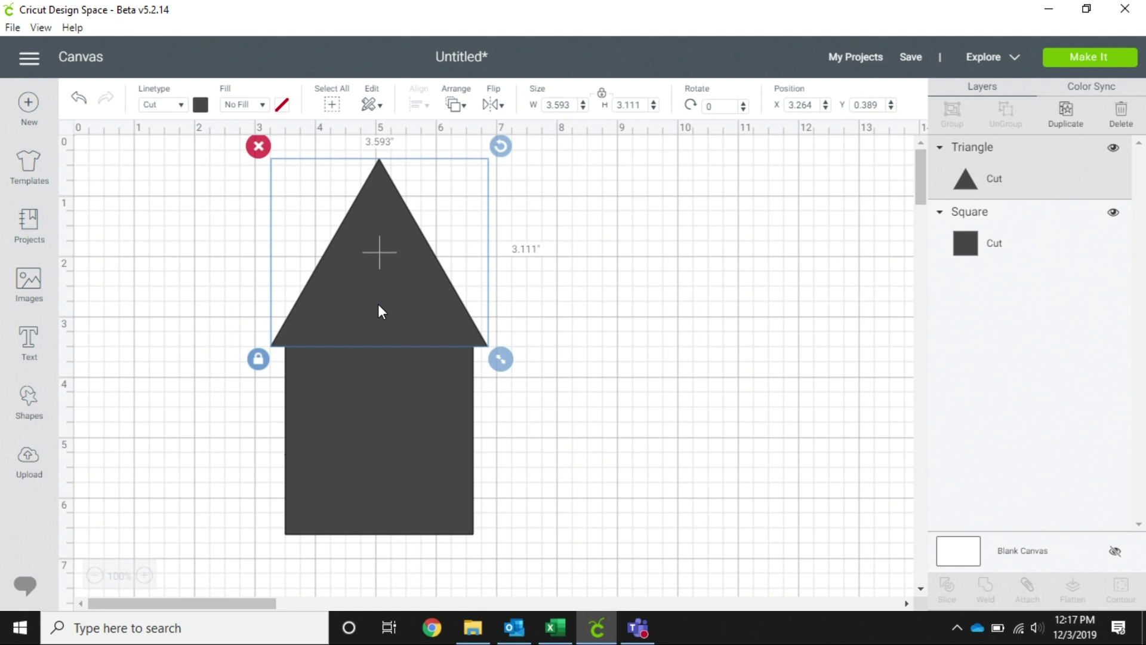
click(259, 146)
- Delete the square and add a text box reading 'Hello'
click(314, 376)
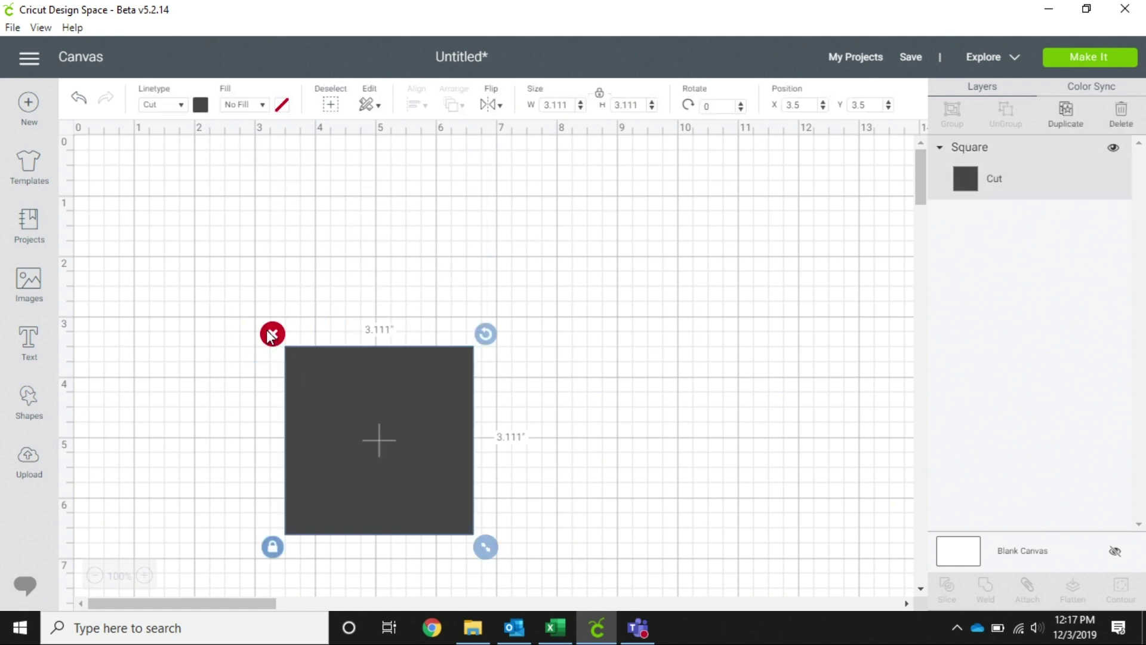
click(270, 335)
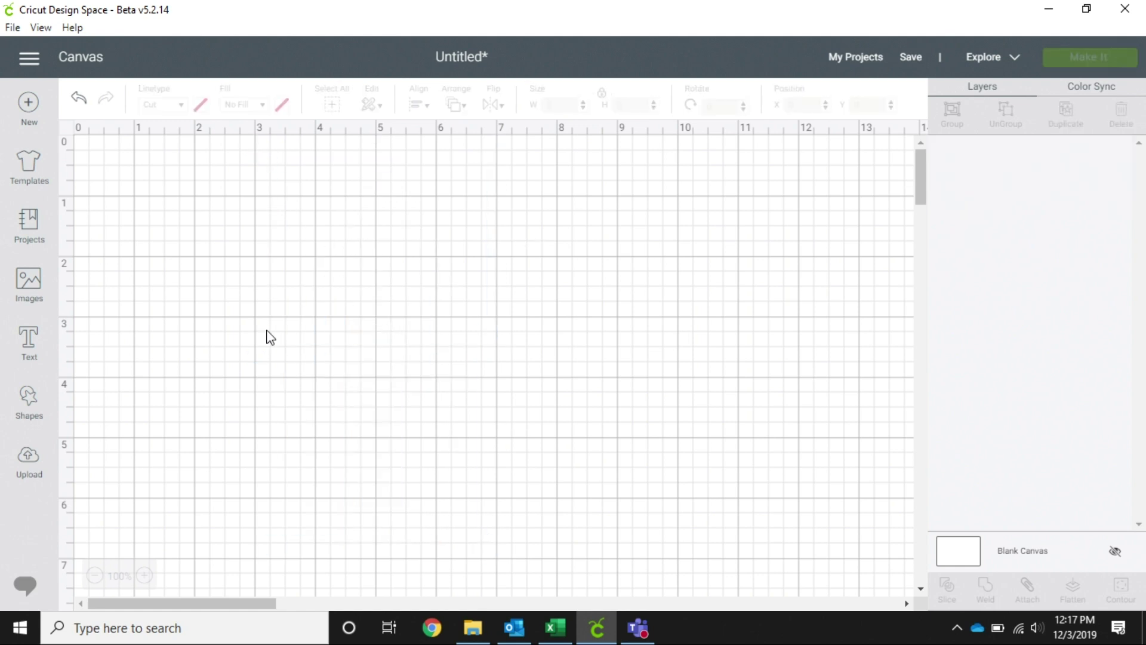
click(31, 350)
text(Hello)
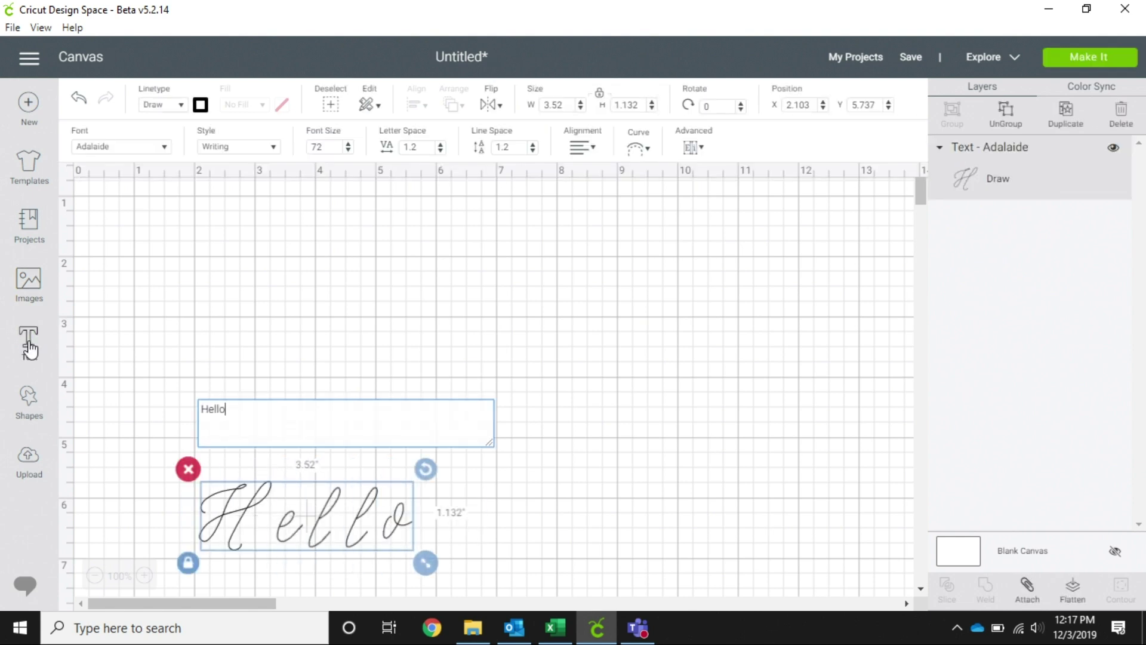
- Set Hello to the Alexis Mattox - Emma Rae font with Linetype Cut
click(271, 148)
click(270, 152)
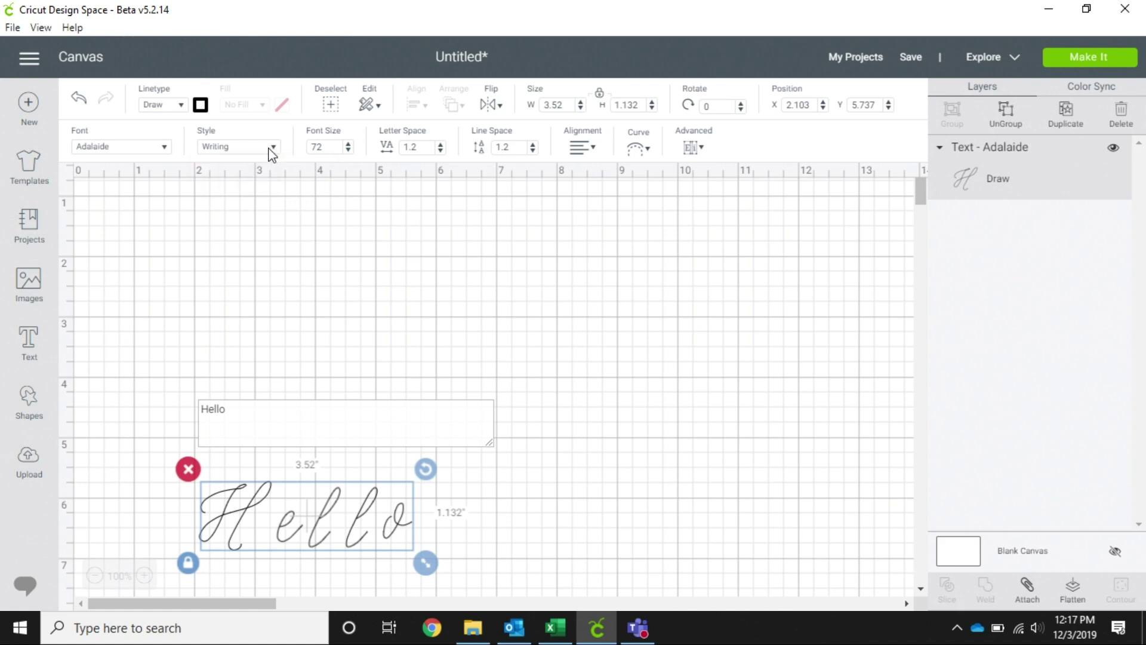
click(163, 149)
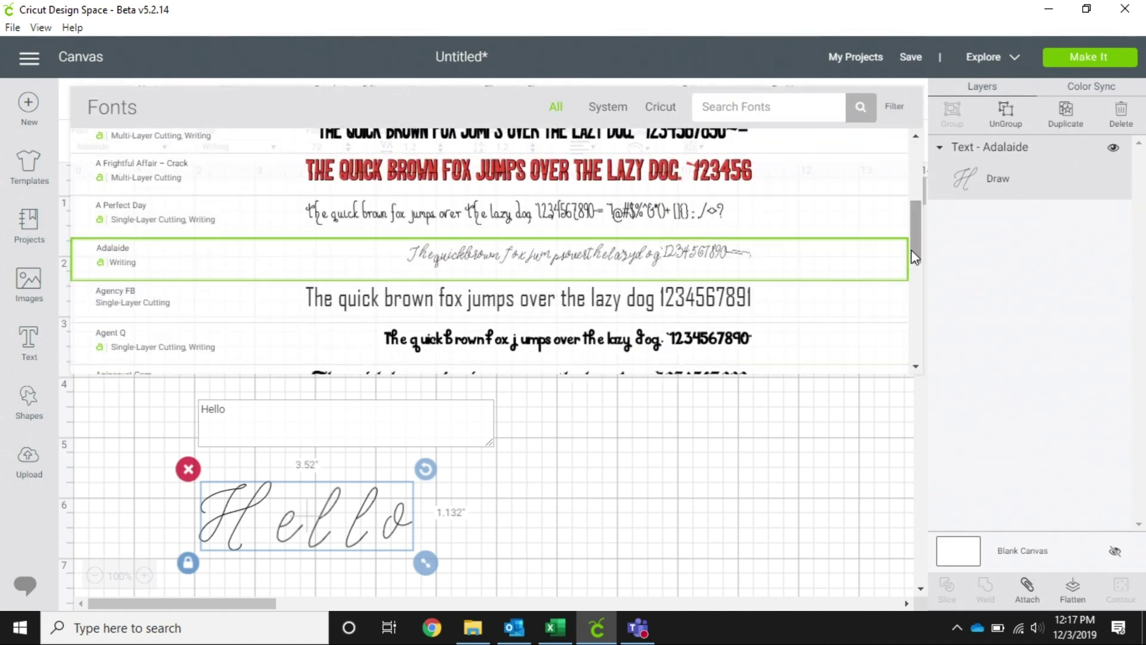
drag(914, 242, 911, 297)
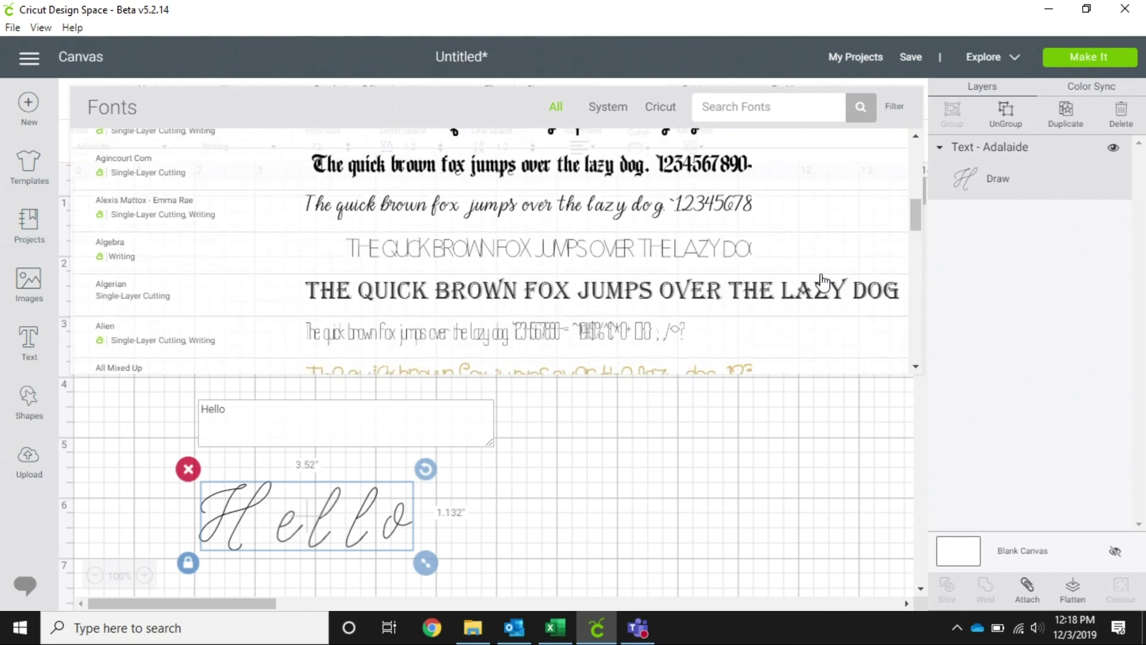
click(567, 220)
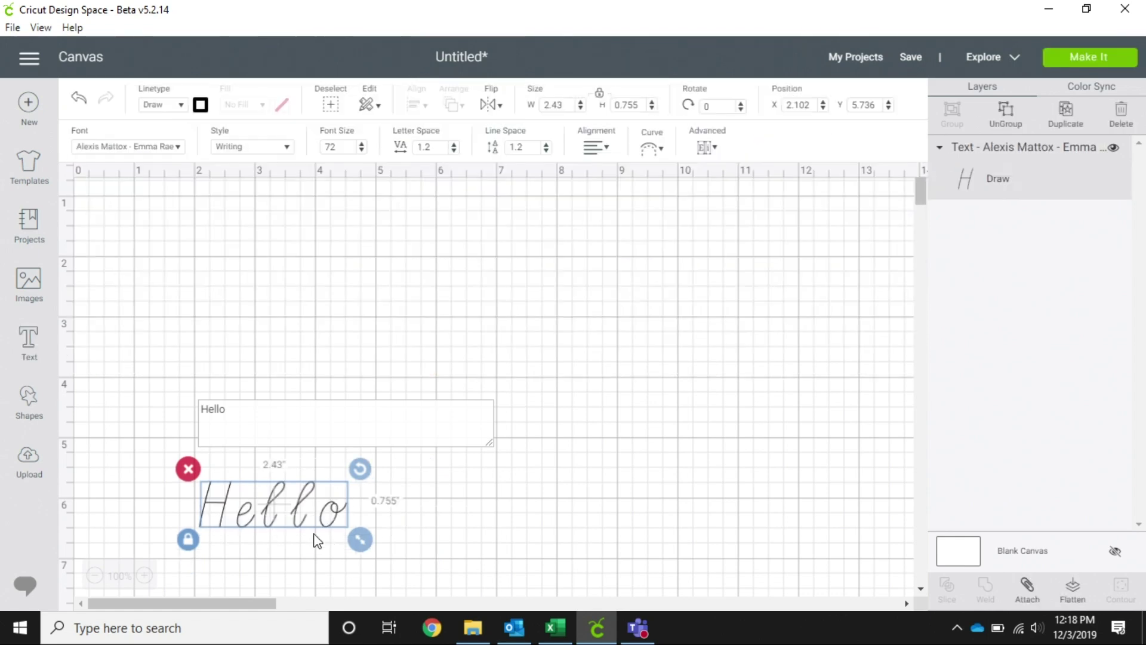
click(182, 106)
- Switch Hello's text style to Regular
click(172, 125)
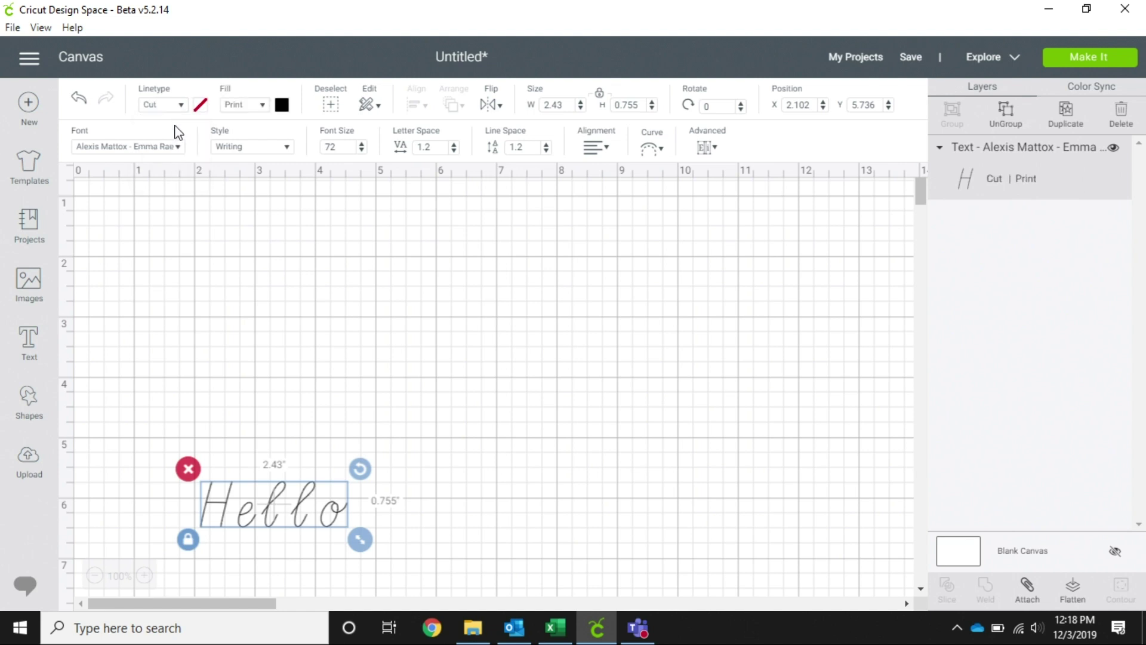
click(281, 148)
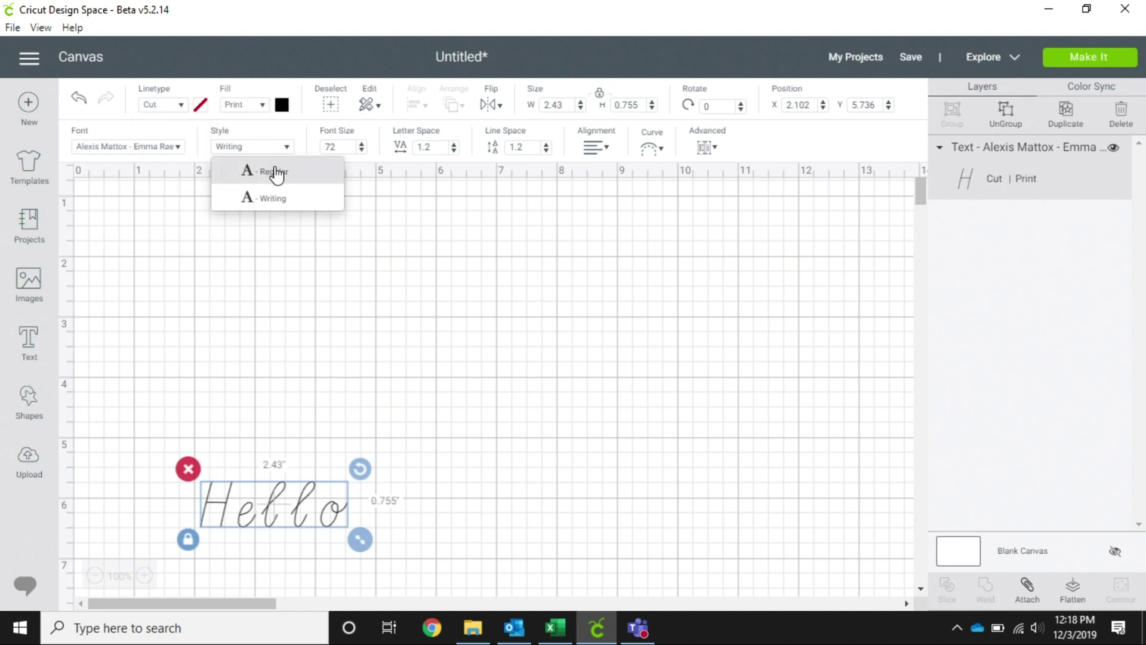
click(276, 172)
- Move Hello near the top, enlarge it to about 6.9 by 2.1 inches, and set letter spacing to 0
drag(262, 512, 292, 435)
drag(291, 504, 329, 272)
drag(421, 316, 671, 440)
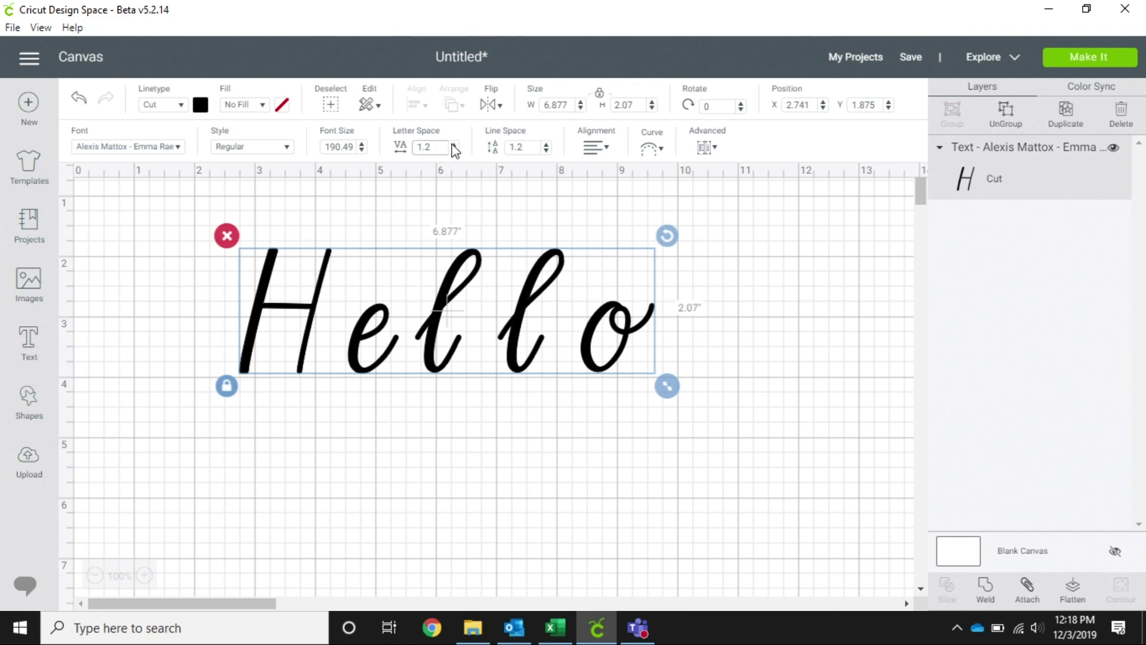
drag(441, 146, 405, 152)
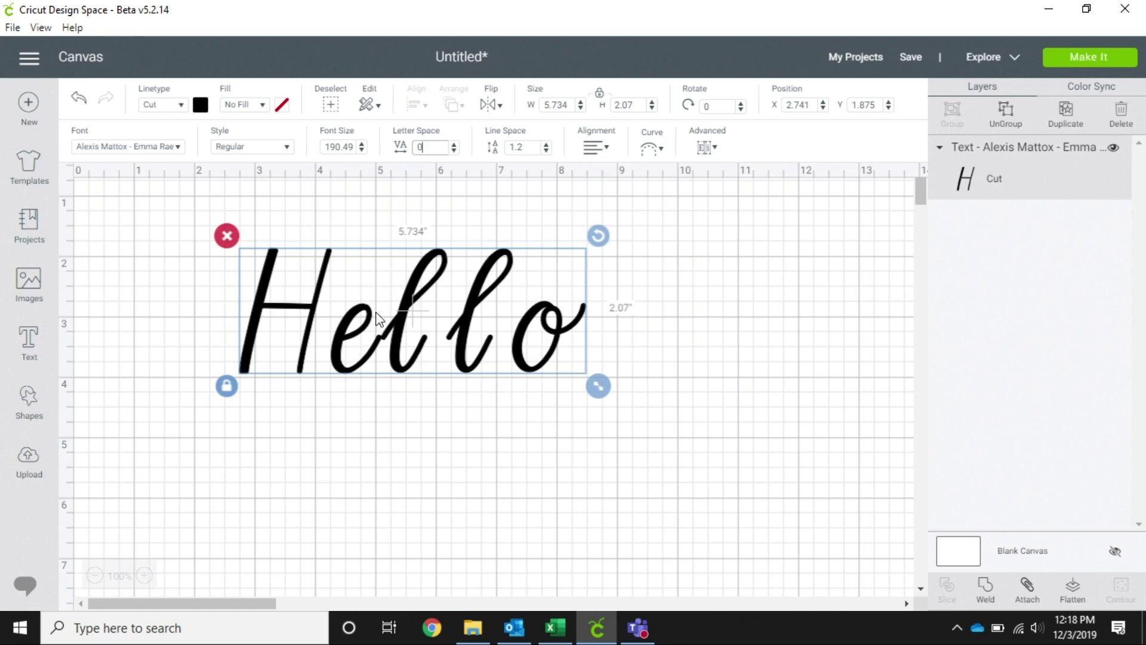
- Split Hello into separate letters and slide the o, llo and ello left to close the gaps
right_click(385, 336)
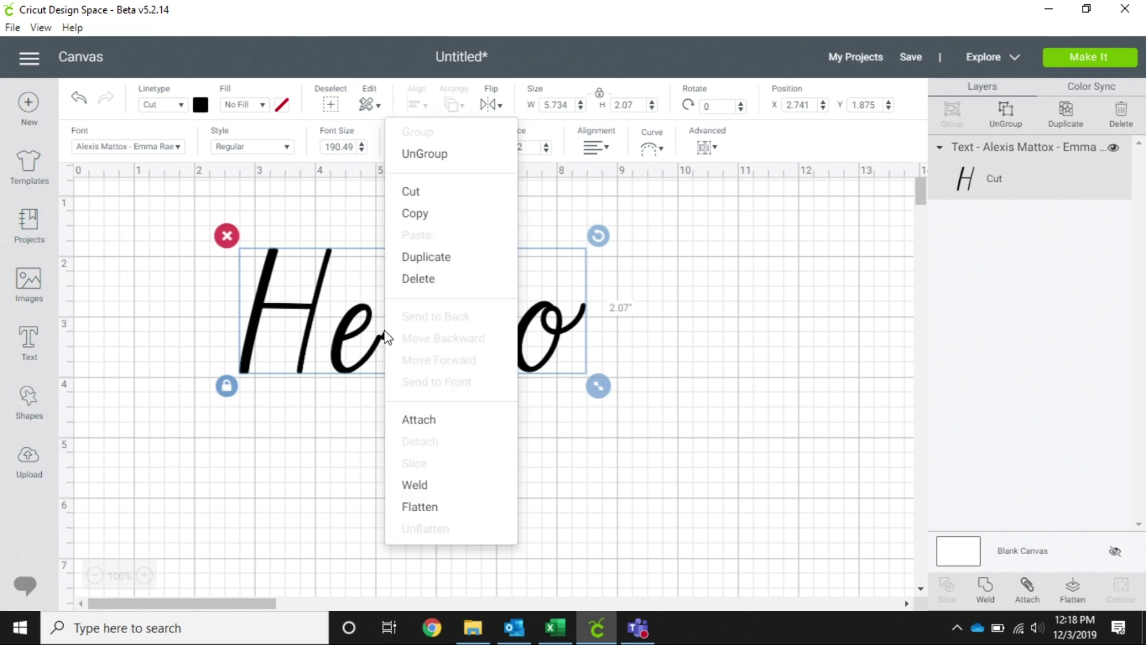
click(437, 158)
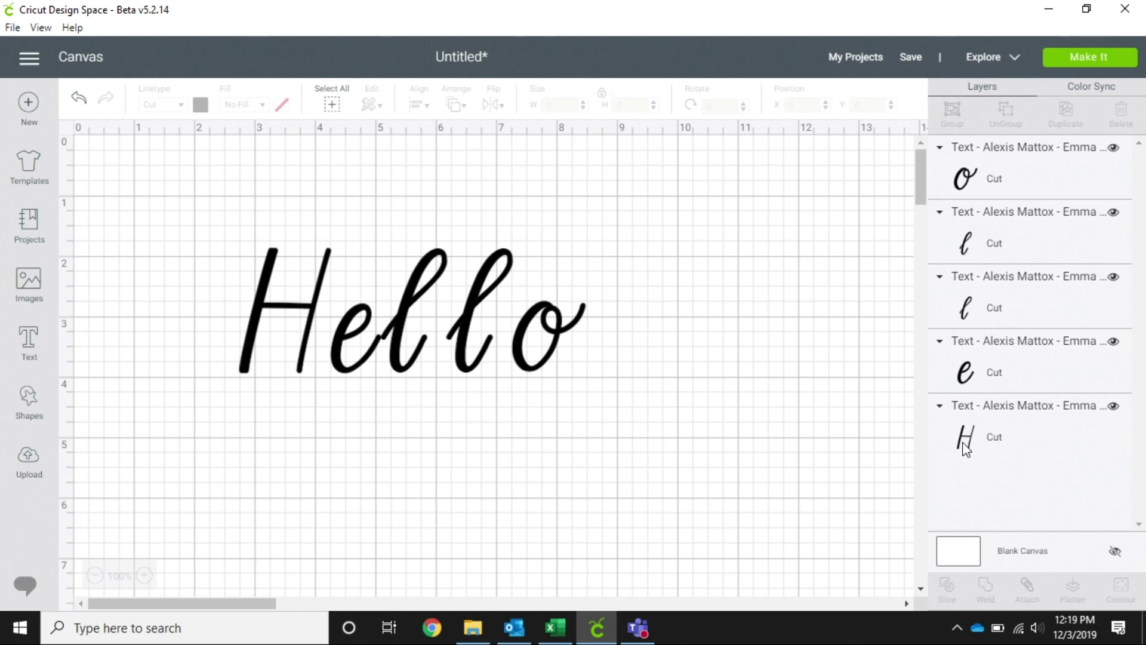
click(549, 320)
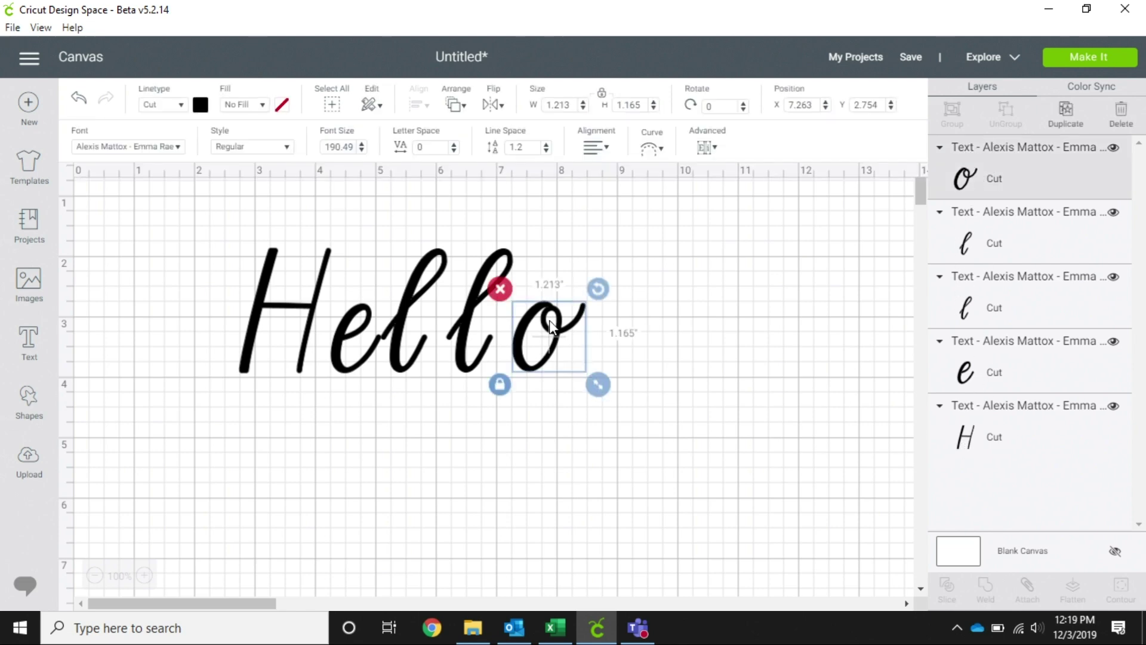
drag(550, 320, 445, 327)
click(568, 338)
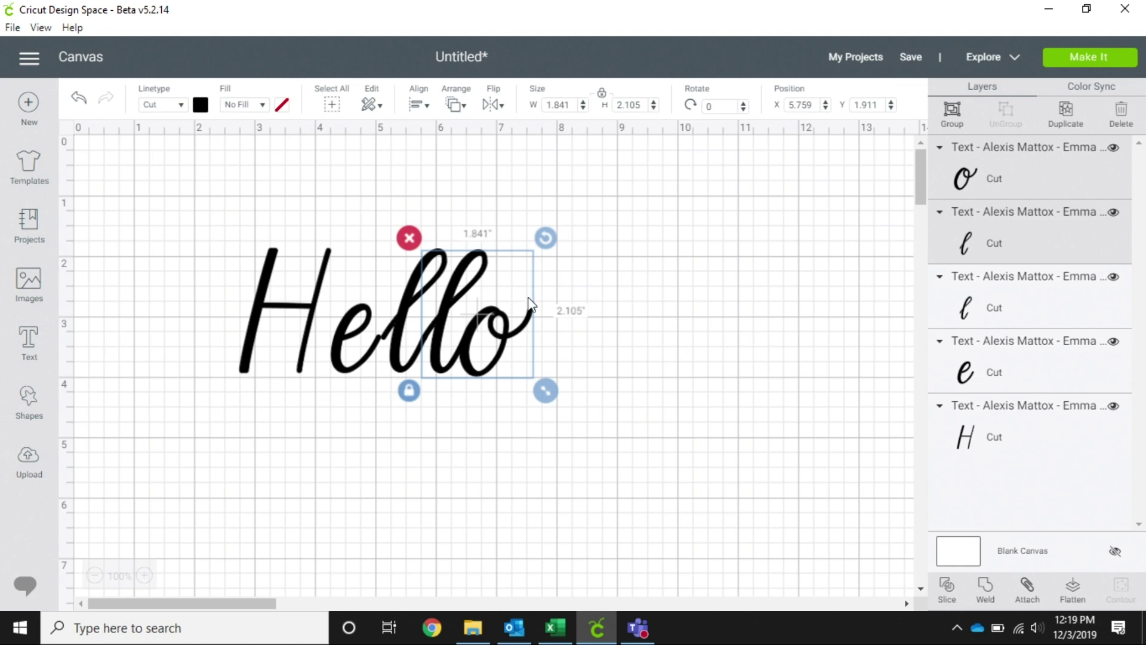
click(645, 292)
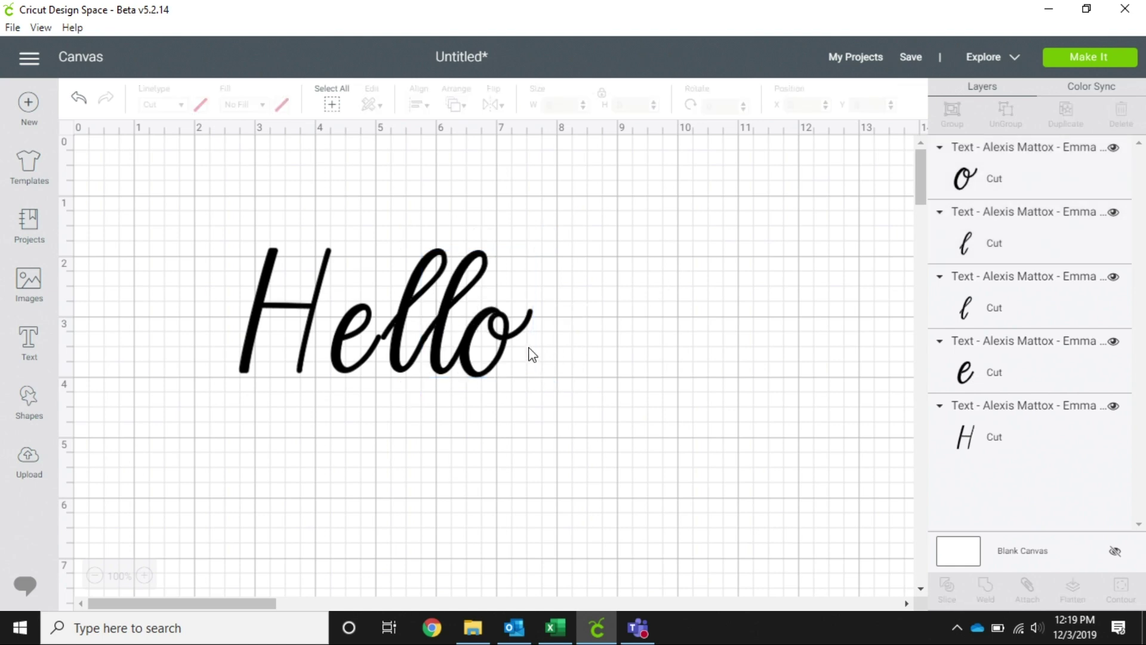
drag(546, 351, 391, 305)
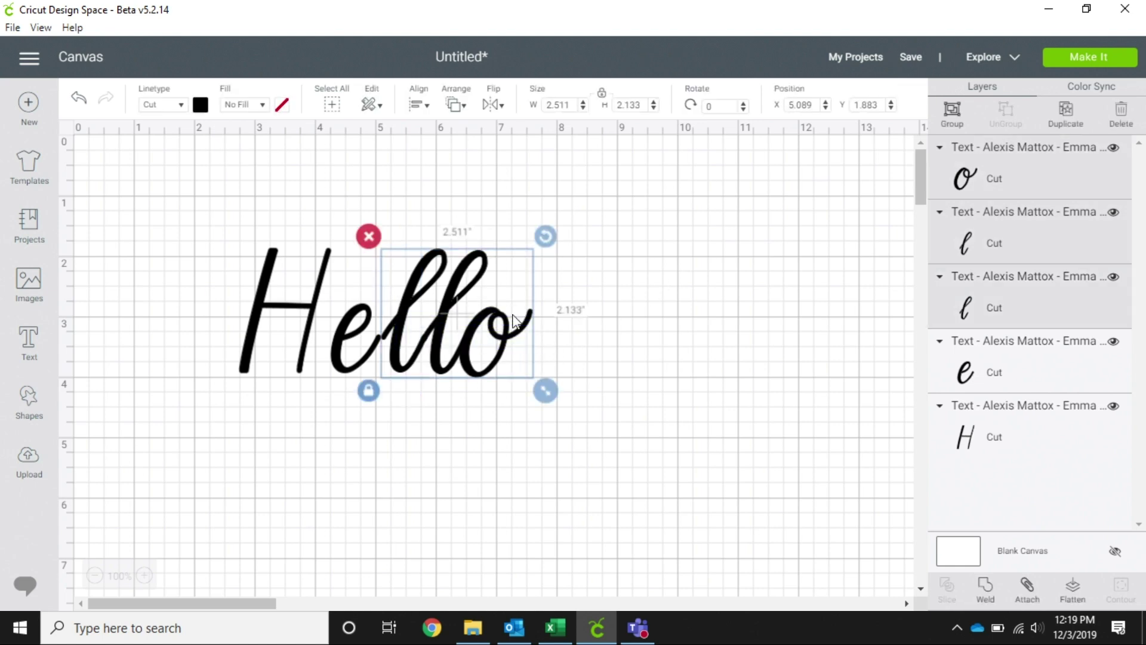
drag(460, 327, 455, 327)
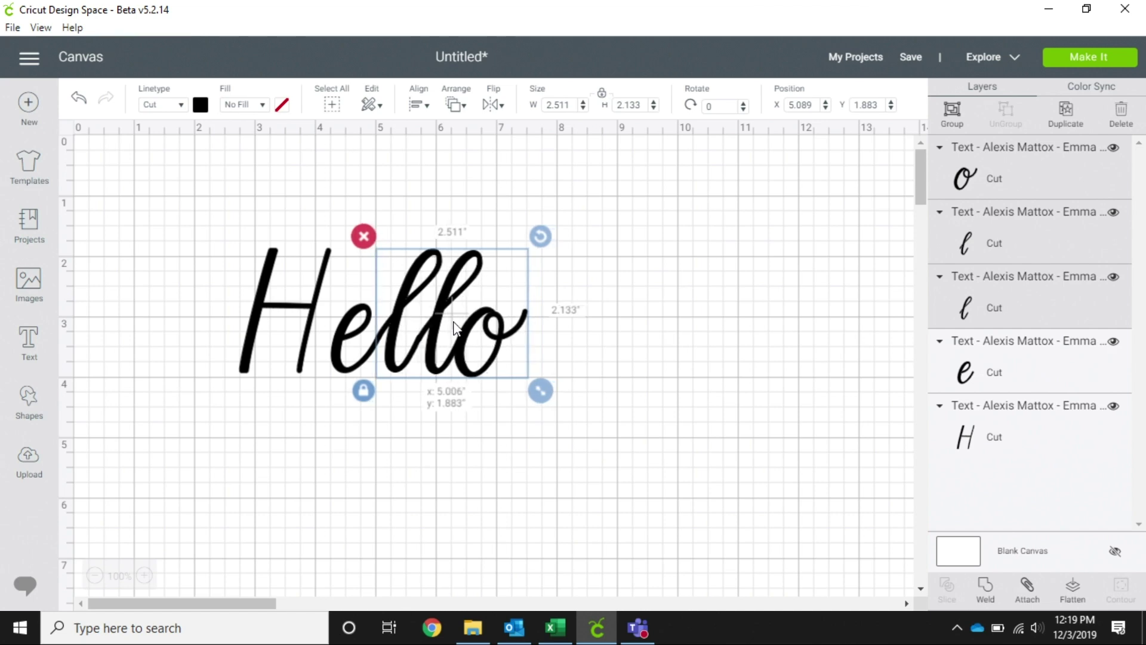
click(585, 310)
drag(533, 354, 410, 344)
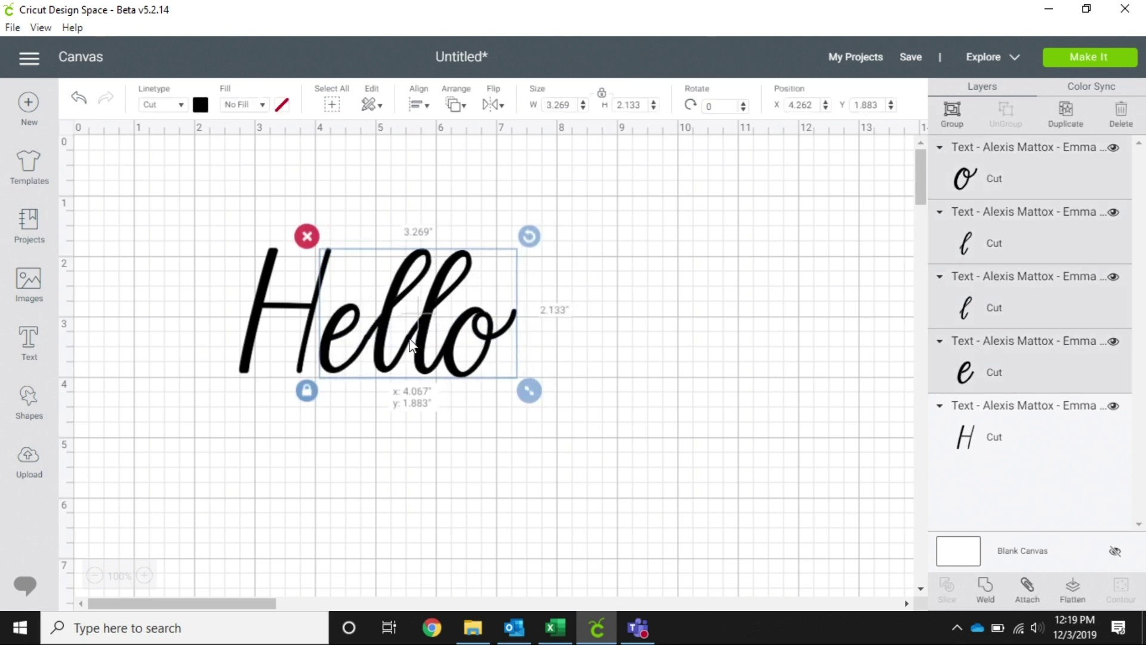
click(637, 310)
- Enlarge Hello to about 8.3 by 3.9 inches and readjust the o and llo so the script joins
drag(563, 330, 187, 266)
drag(529, 390, 766, 455)
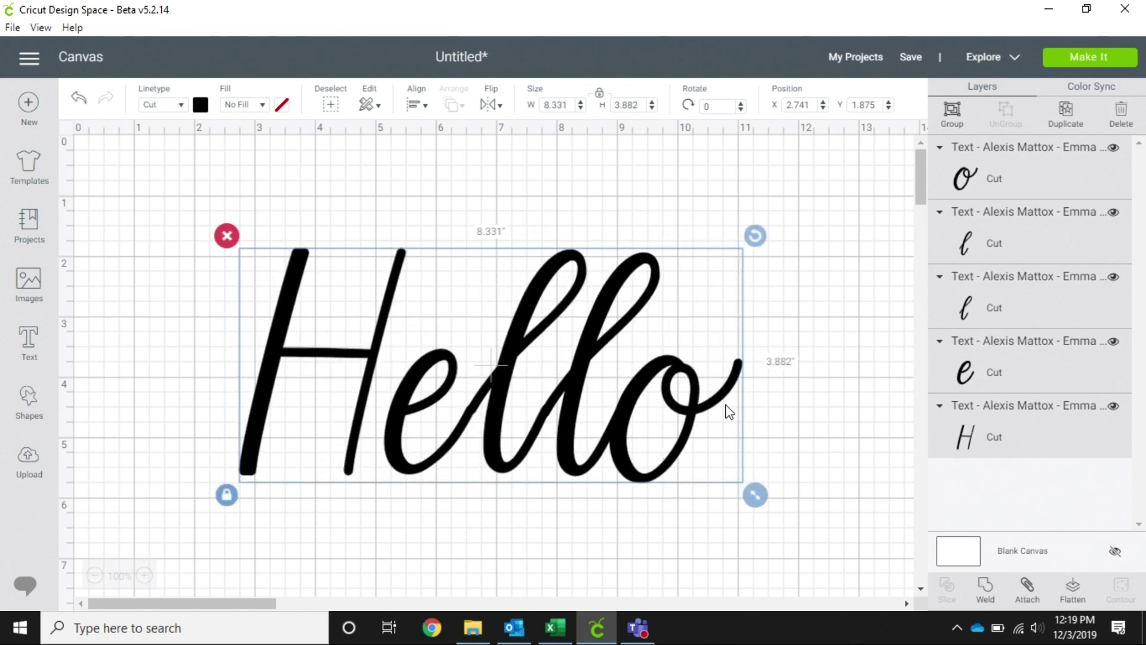
click(797, 410)
drag(729, 439, 615, 398)
click(754, 434)
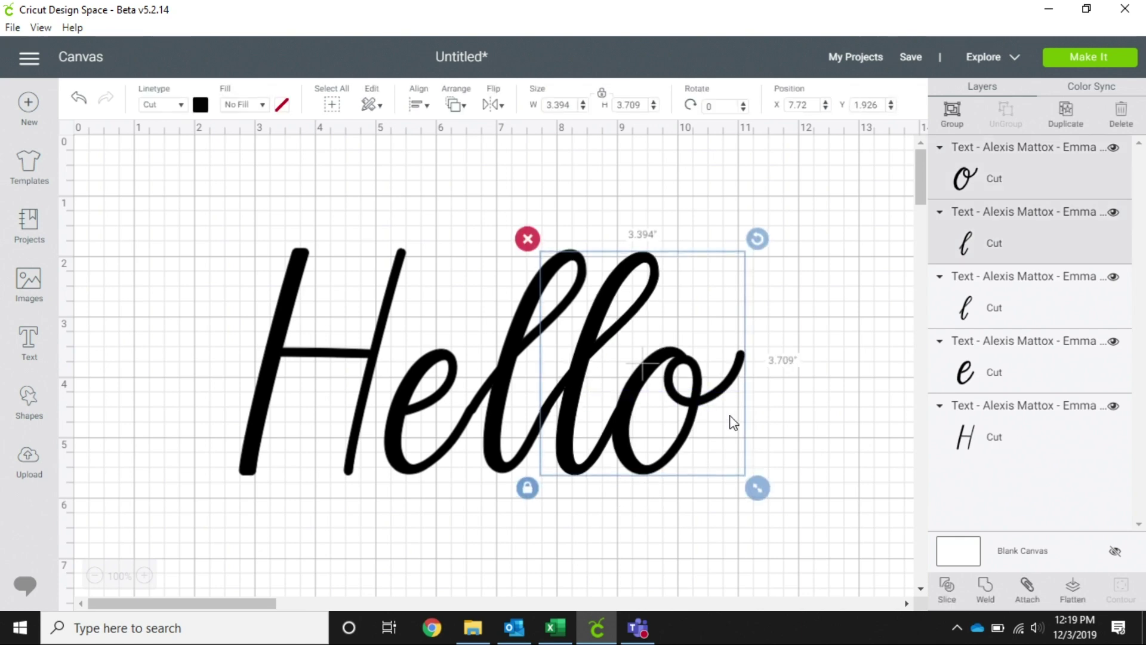
click(795, 411)
drag(788, 406, 522, 355)
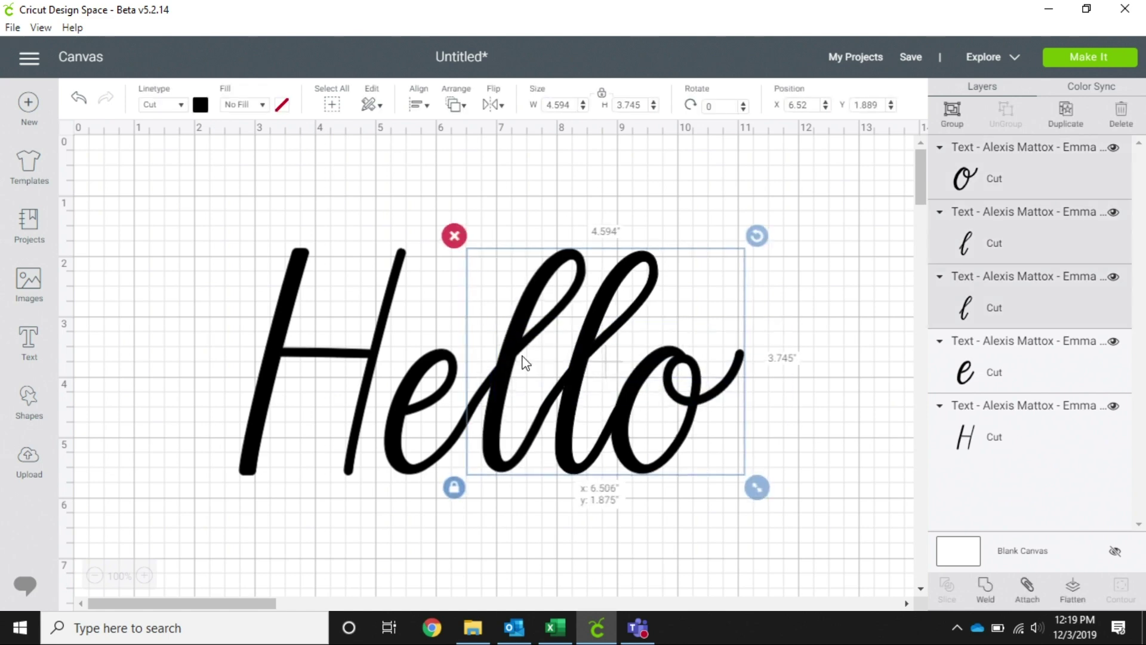
click(792, 390)
mouse_move(738, 455)
mouse_down()
mouse_move(525, 409)
mouse_move(757, 458)
mouse_move(736, 452)
mouse_up()
click(864, 448)
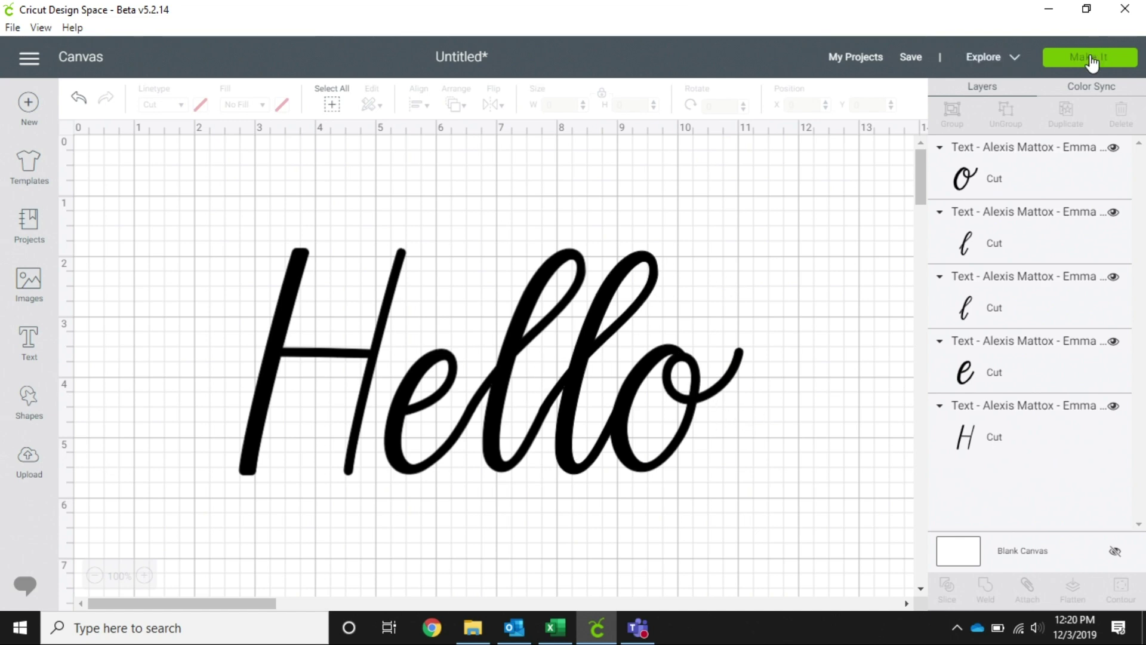
- Open the Prepare screen showing the five letters scattered as 'Hlloe' on one 12" x 12" mat
click(1057, 60)
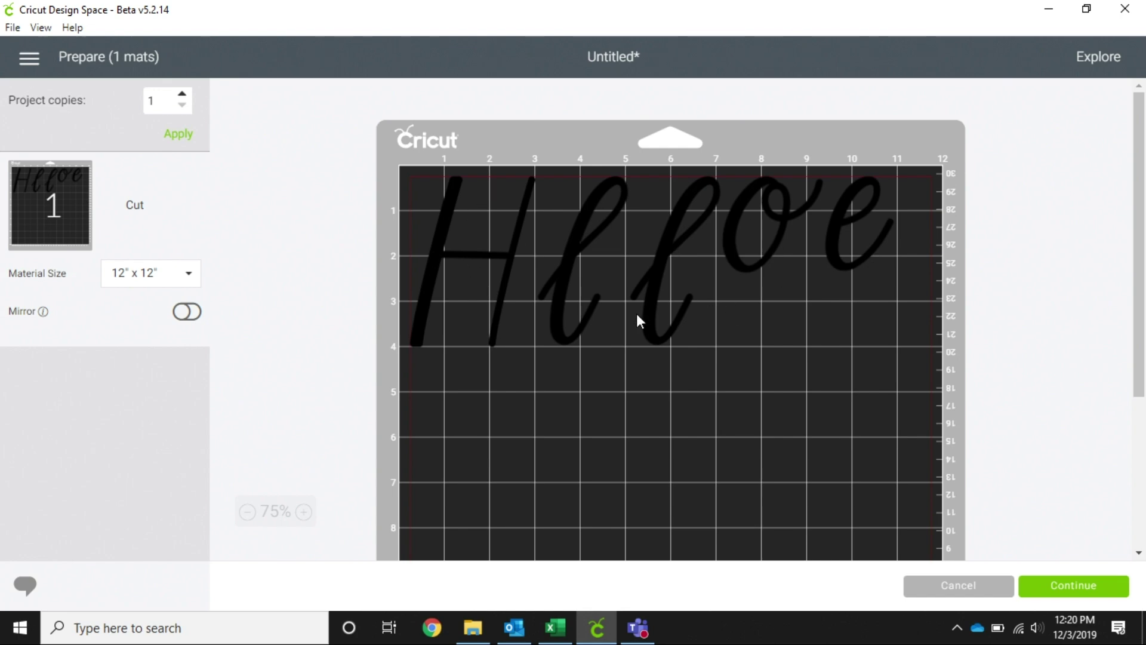
- Back on the canvas, select all Hello letters, weld them, and preview the connected word on the mat
click(959, 586)
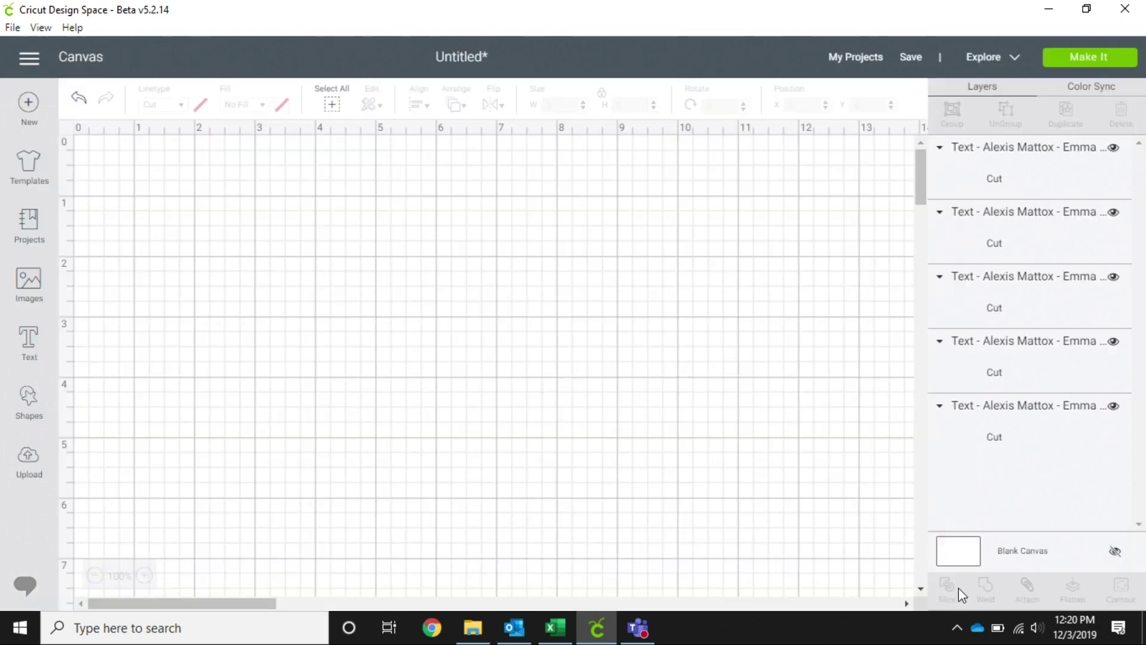
drag(788, 418, 258, 330)
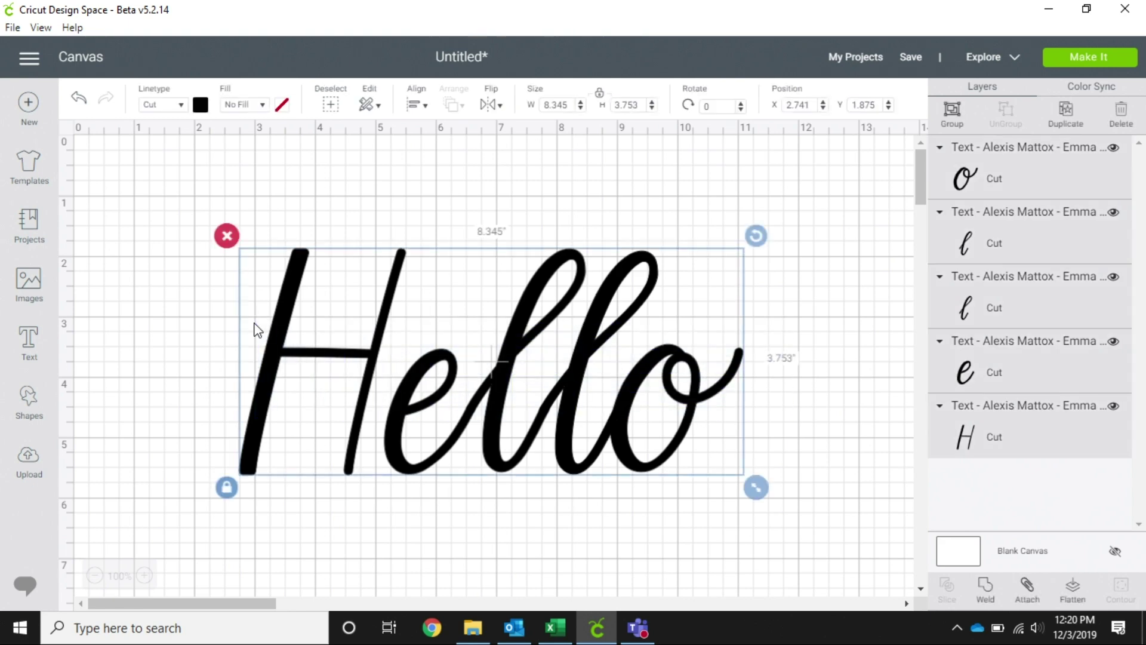
click(984, 587)
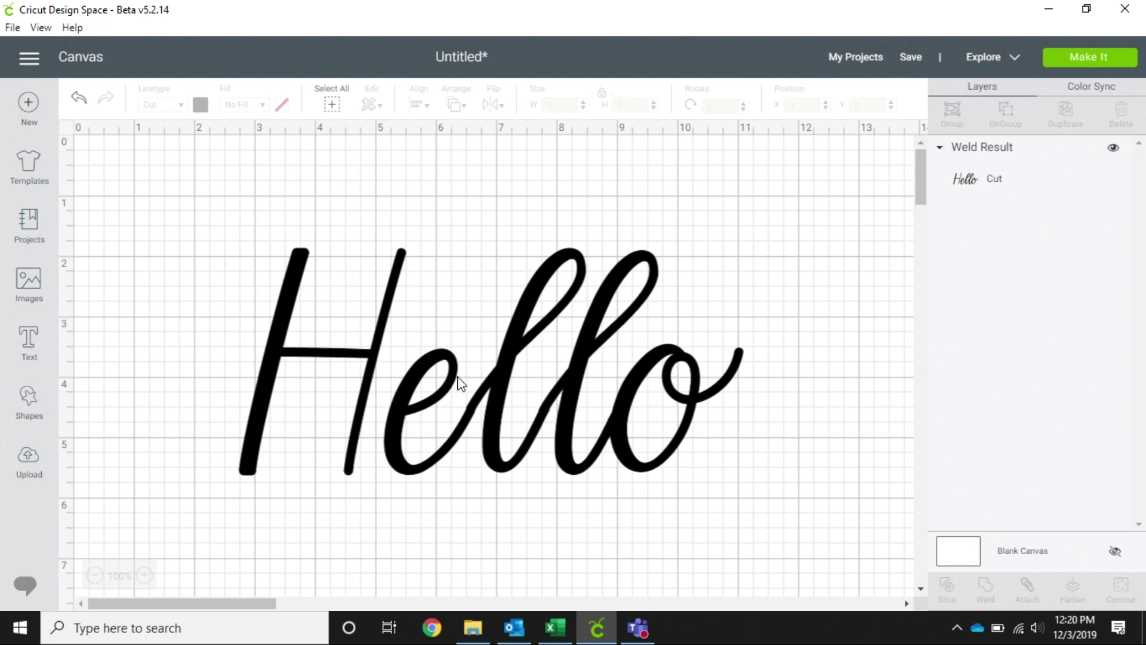
click(1083, 60)
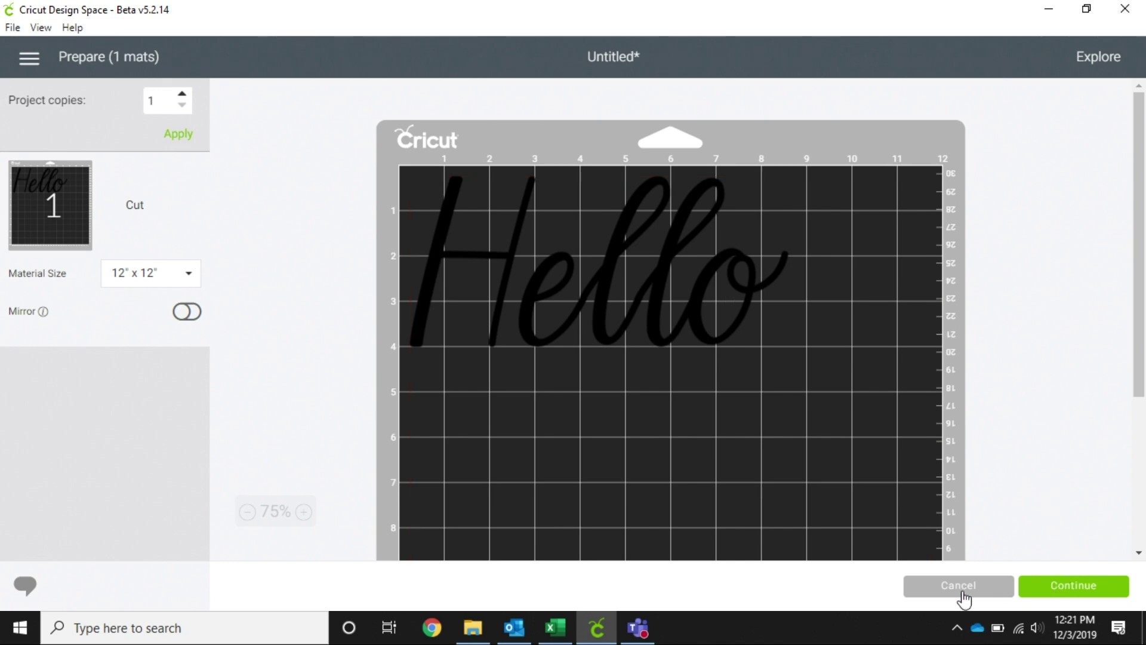
- Cancel back to the canvas, delete the welded Hello word, and open the Images library
click(958, 586)
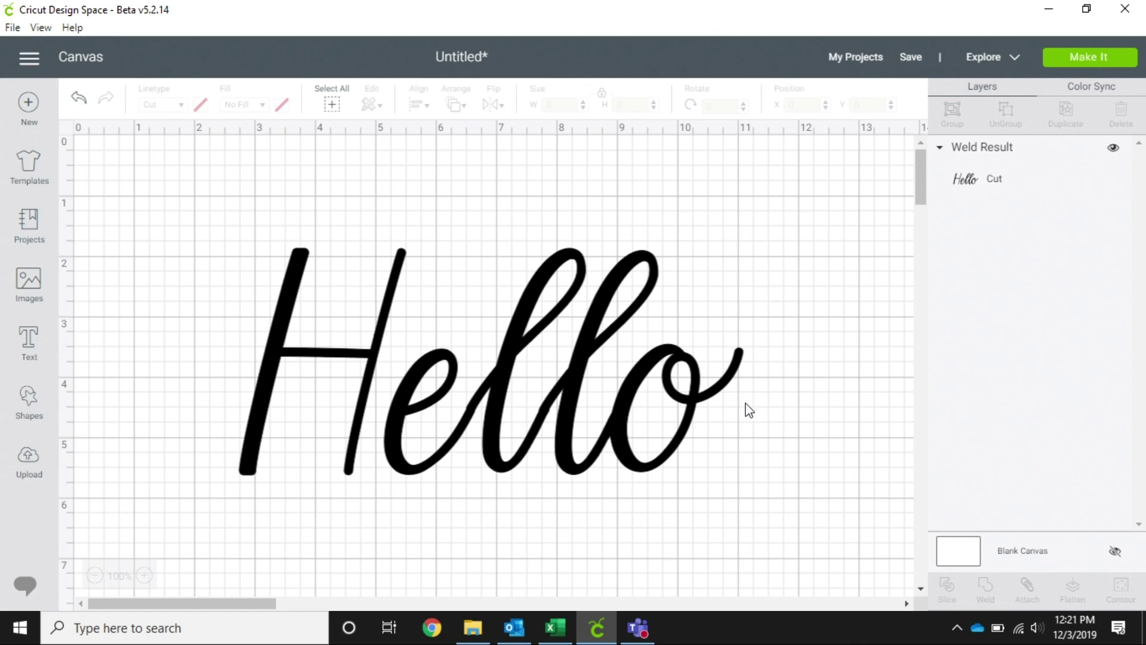
drag(744, 414, 703, 404)
click(188, 229)
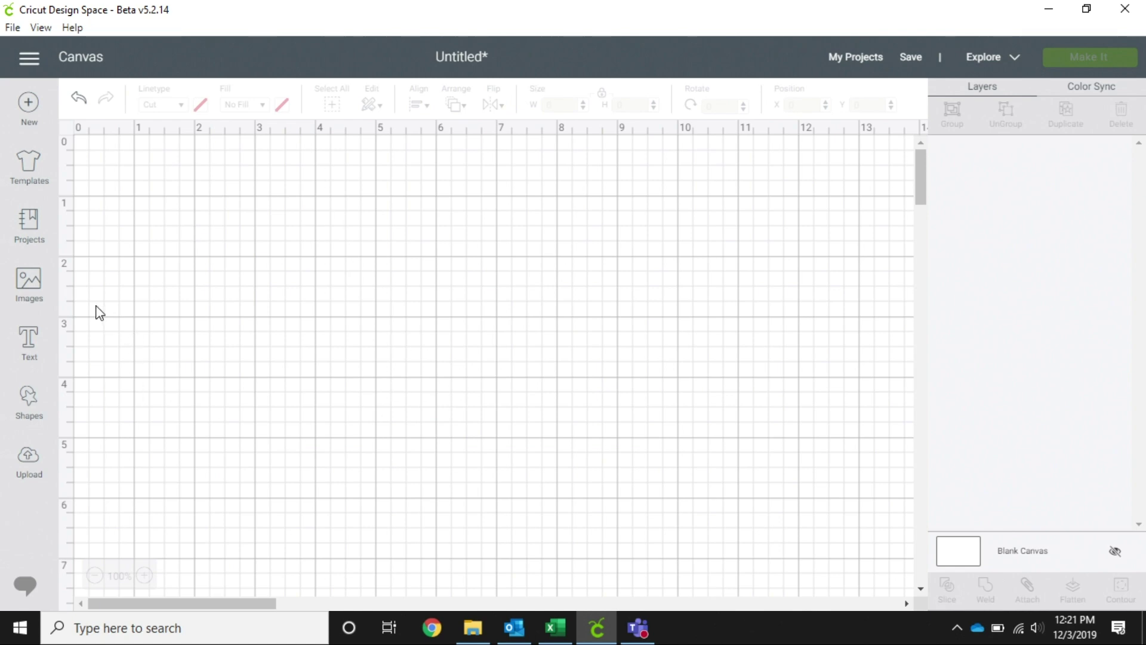
click(29, 285)
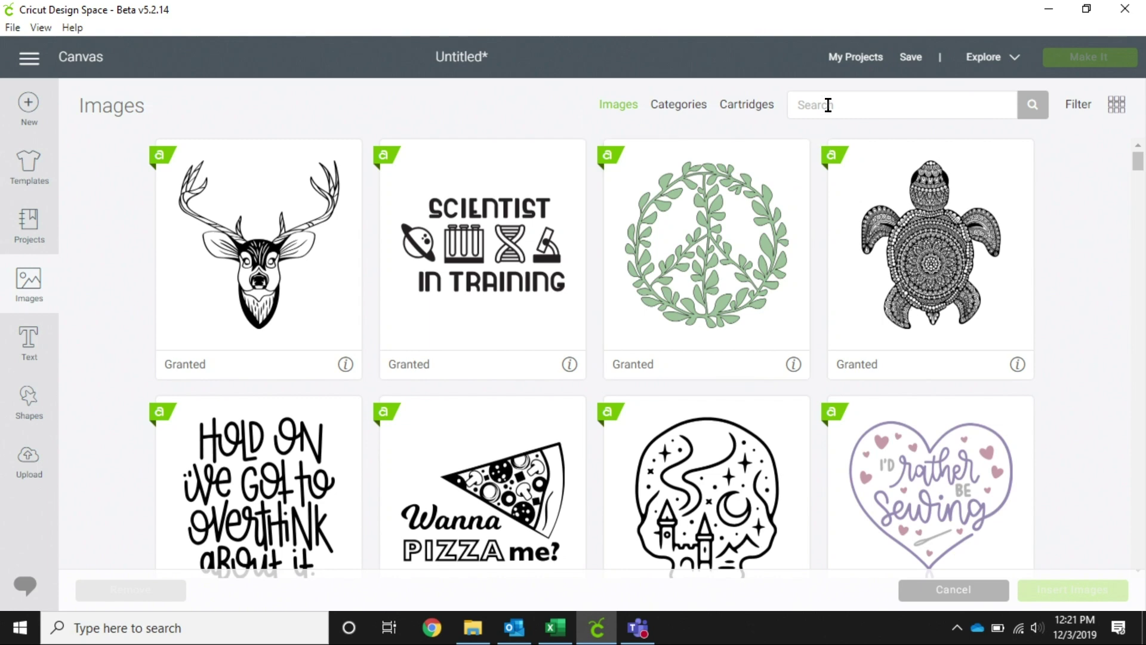
- Search the image library for 'Hea' heart images and scroll through the results
click(828, 105)
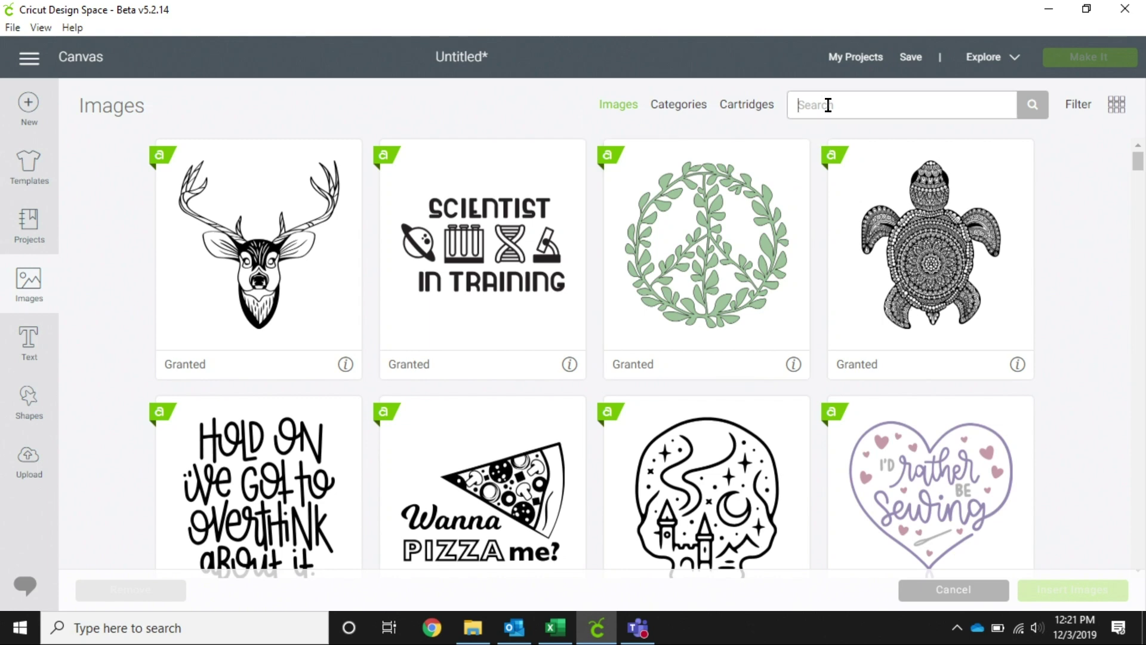
text(Heart)
key(Return)
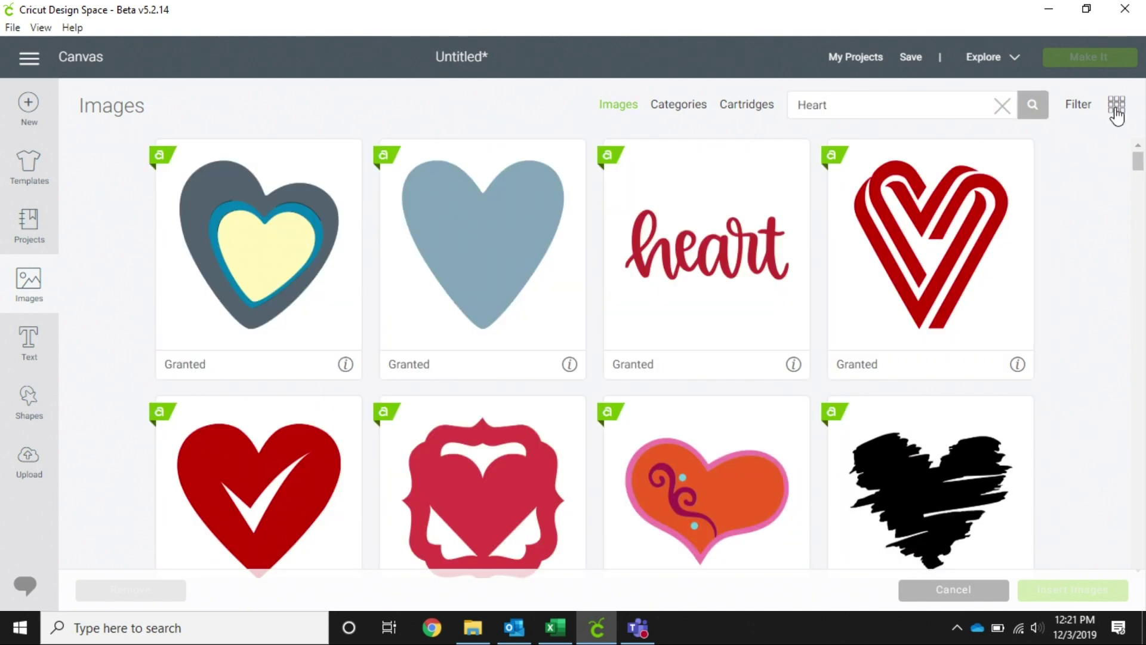
drag(1139, 167, 1097, 468)
scroll(1097, 468, down, 20)
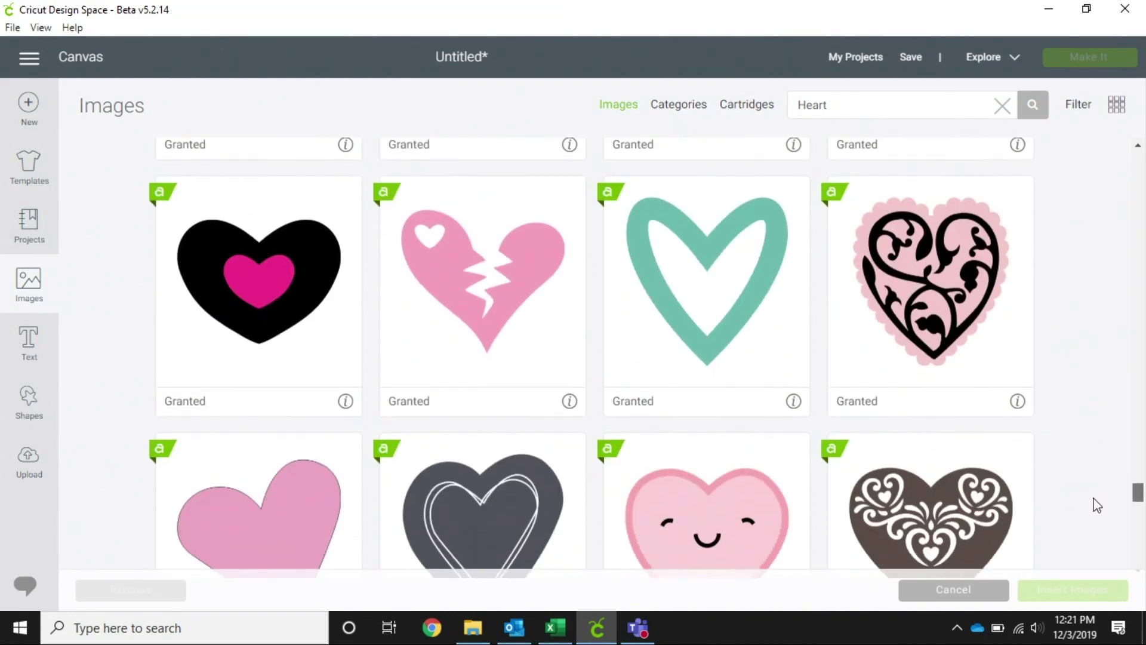
scroll(1093, 527, down, 5)
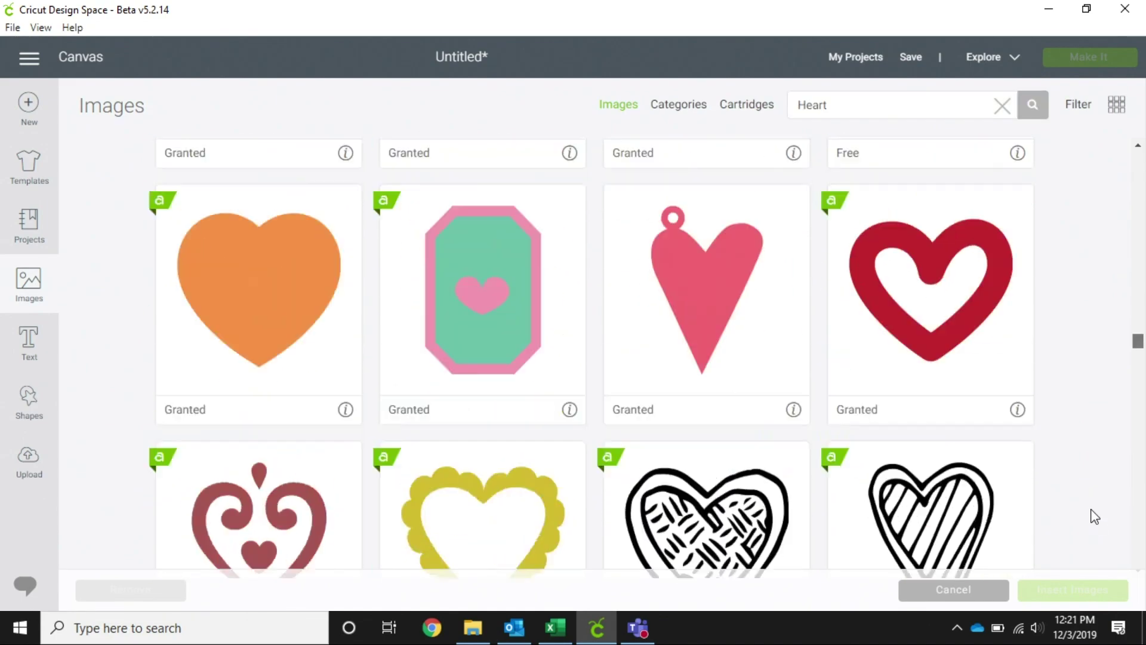
scroll(1095, 536, down, 10)
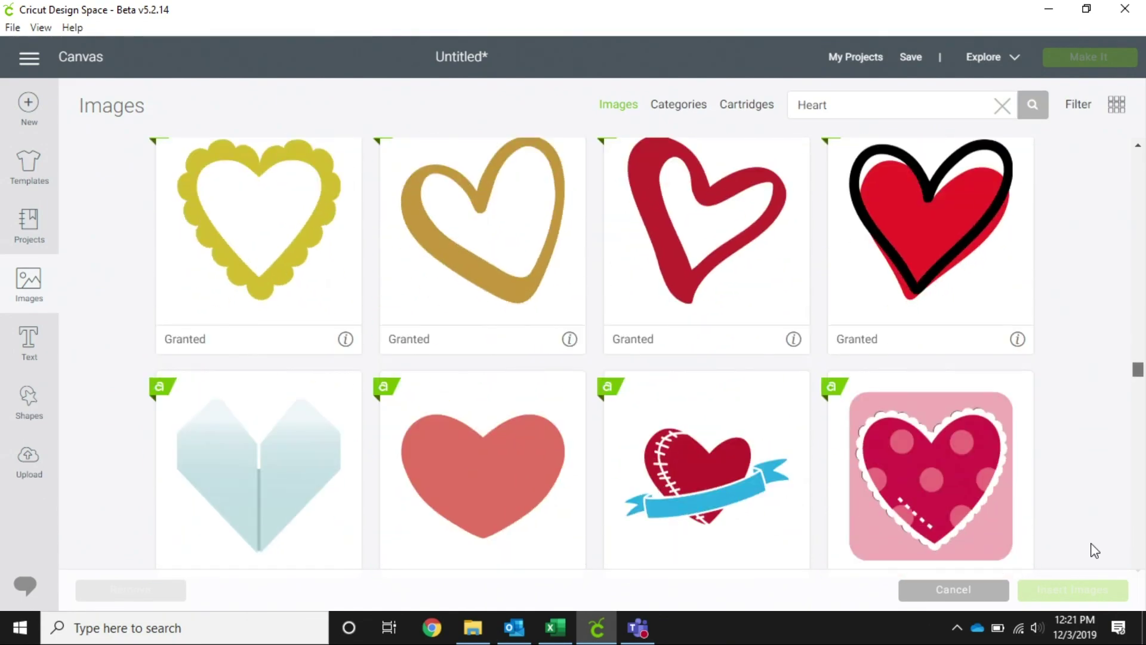
scroll(1091, 569, down, 20)
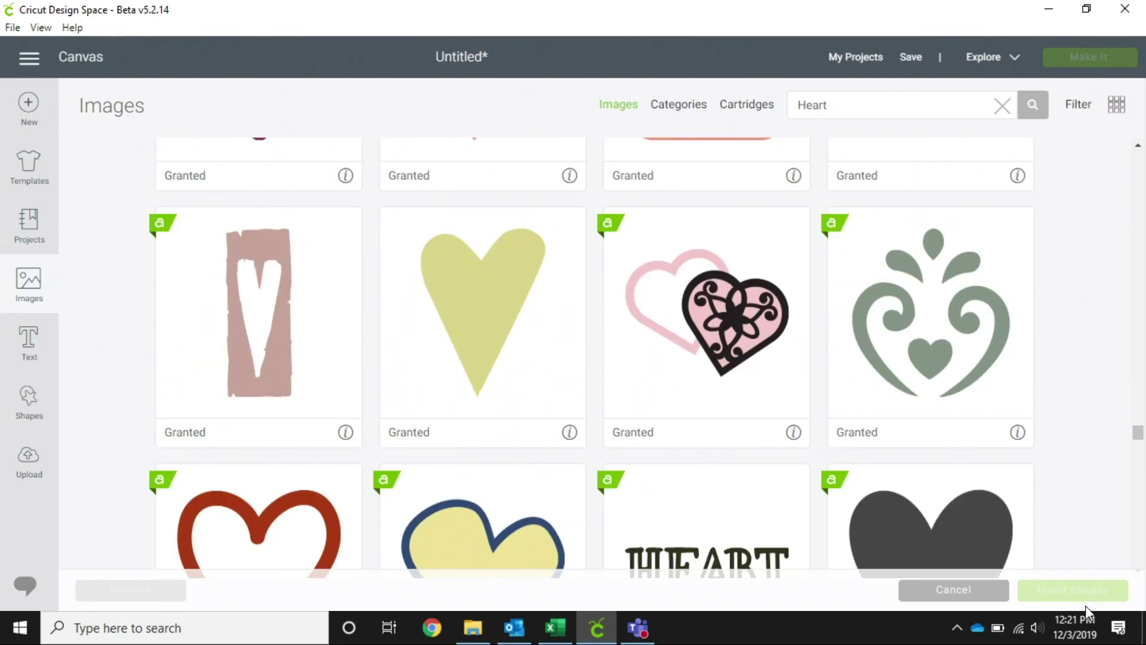
click(849, 112)
key(Return)
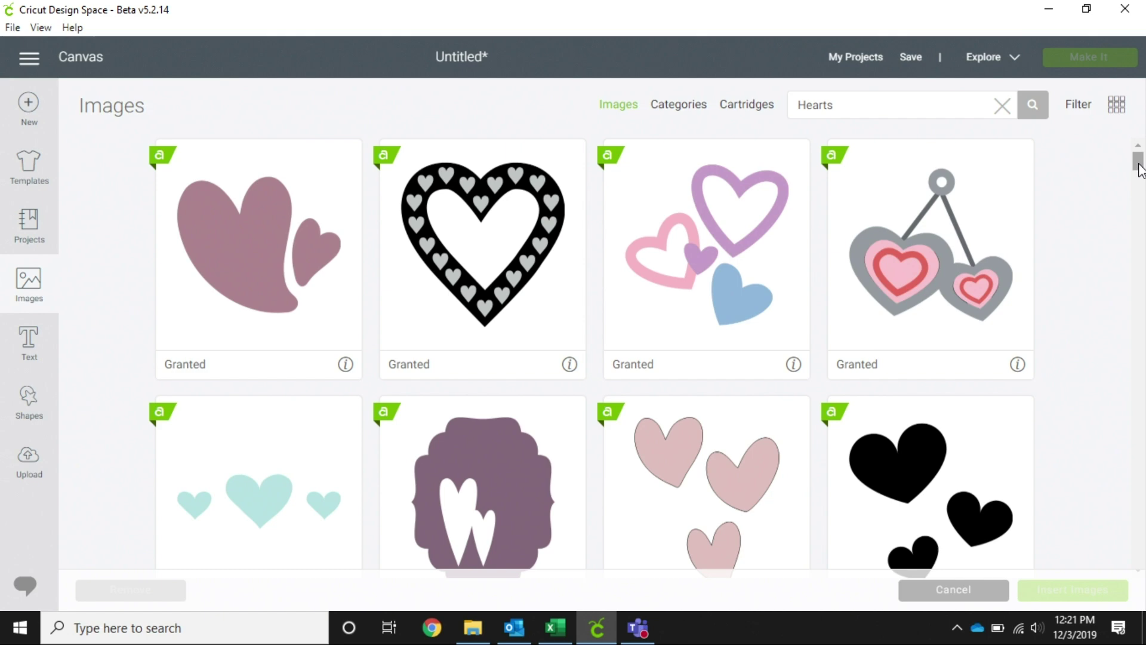
scroll(1139, 188, down, 4)
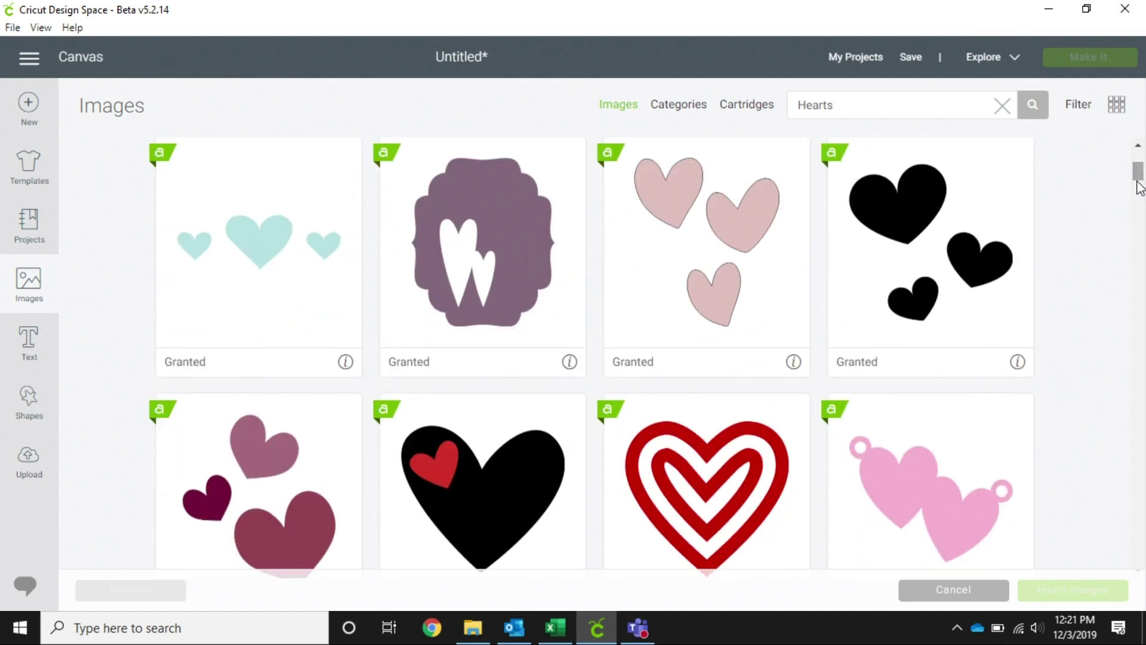
- Select the black three-hearts, pink three-hearts and black cut-out heart images and insert them
click(930, 239)
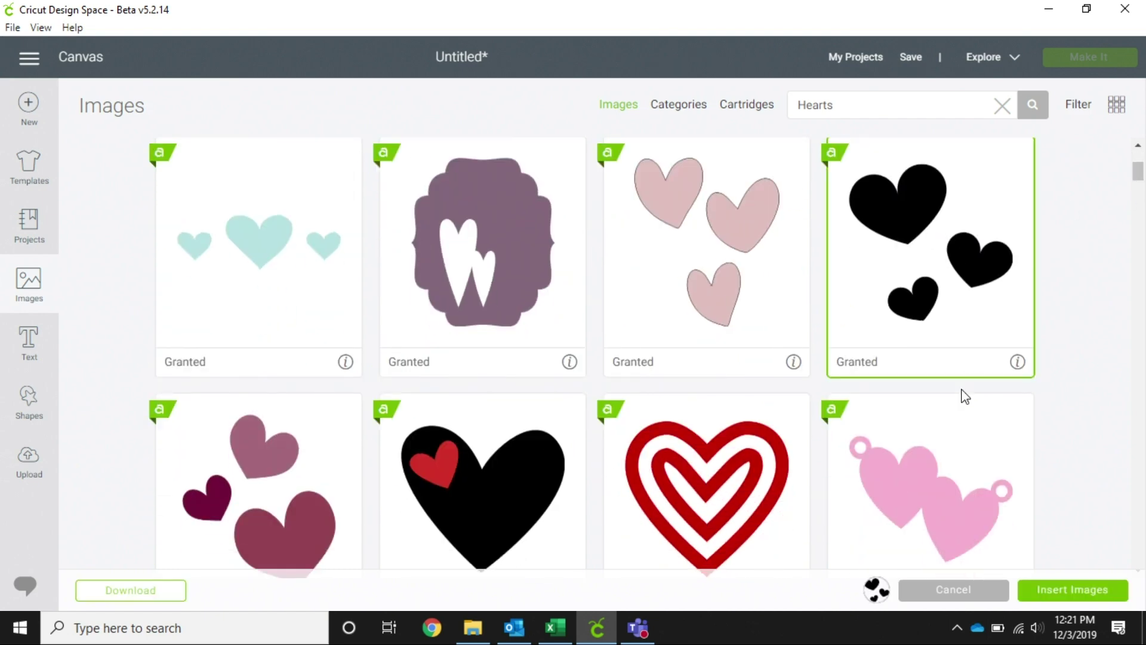
click(728, 315)
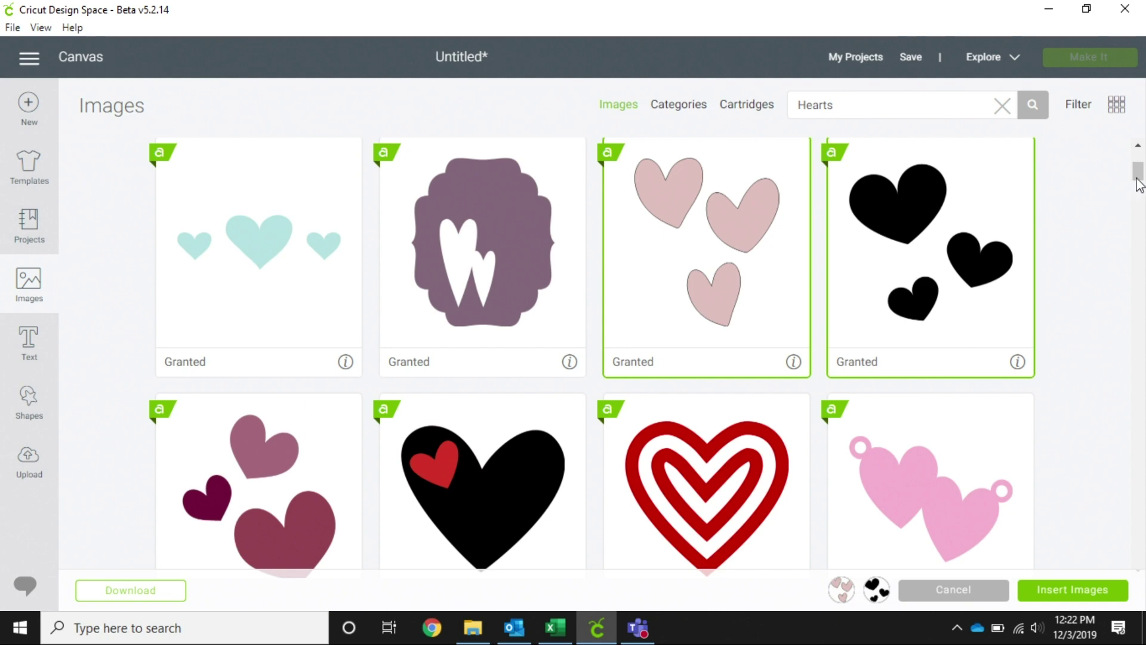
scroll(1140, 197, down, 4)
scroll(1141, 197, down, 4)
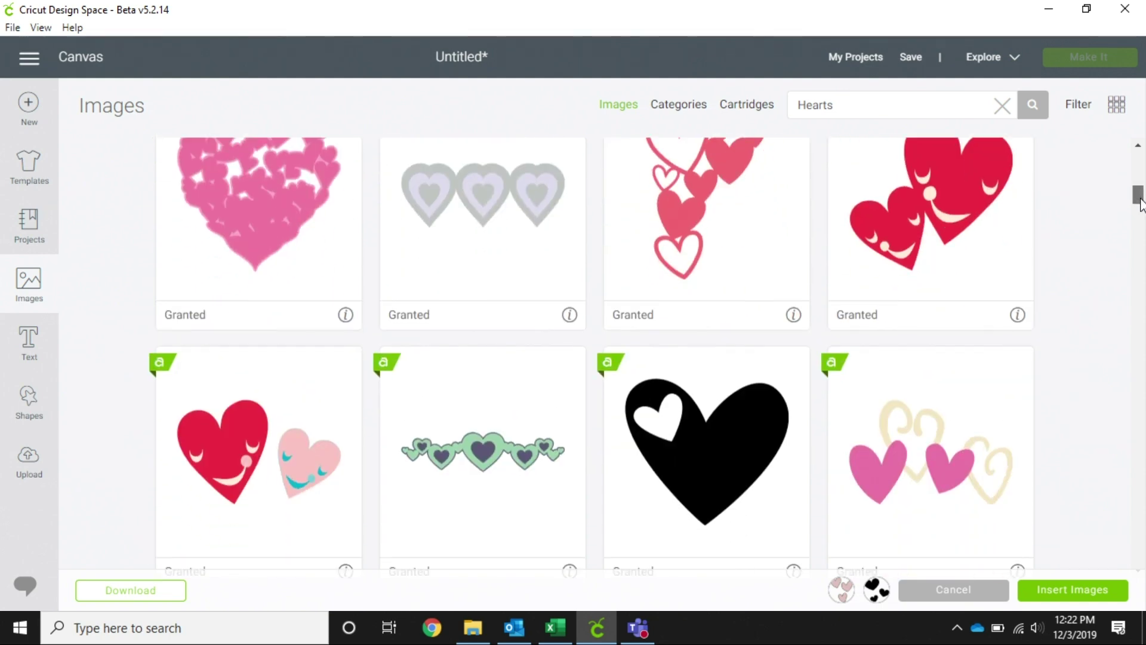
click(722, 387)
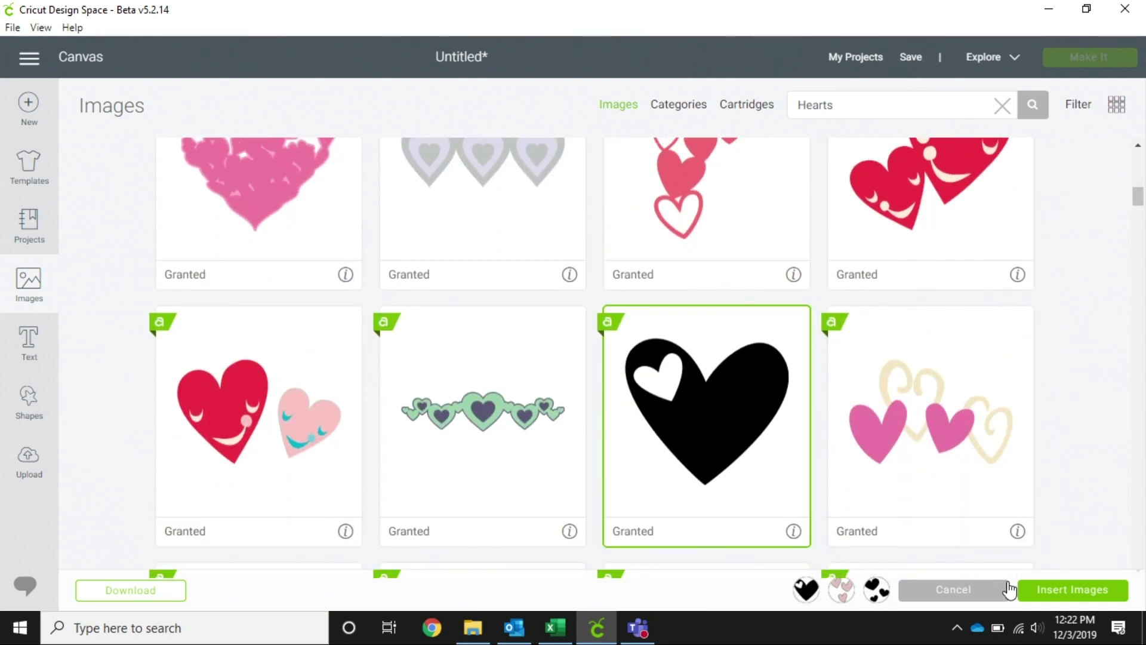
click(1084, 589)
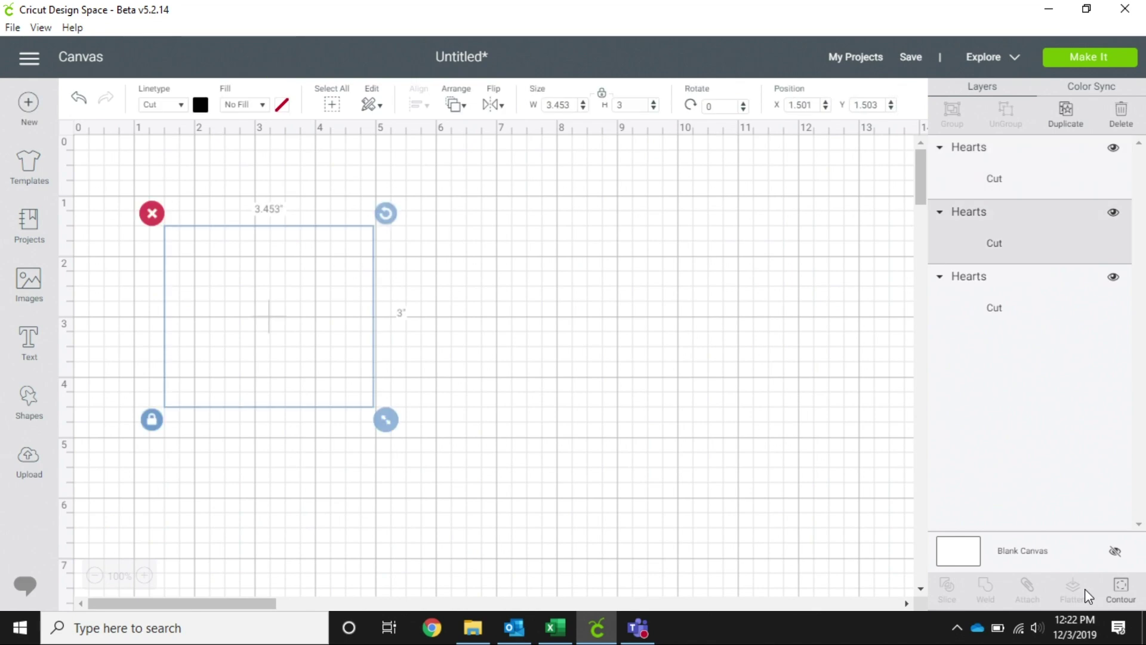
- Spread the inserted images apart, separating the small black hearts, pink hearts and big cut-out heart
drag(366, 357, 583, 329)
drag(295, 346, 335, 453)
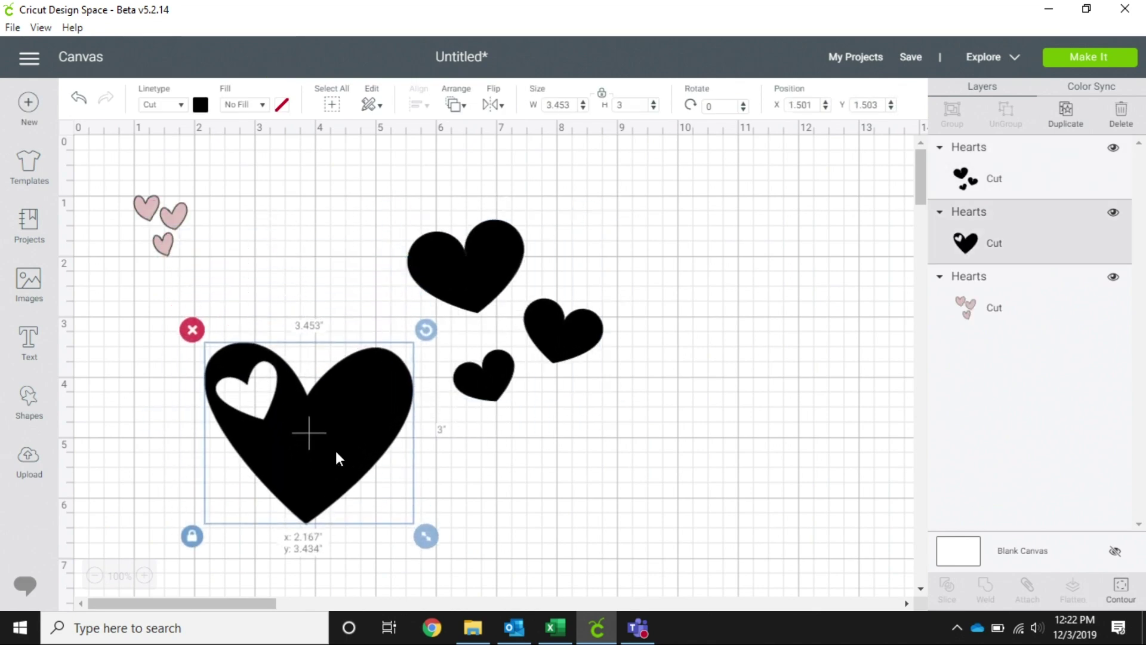
drag(409, 226, 396, 208)
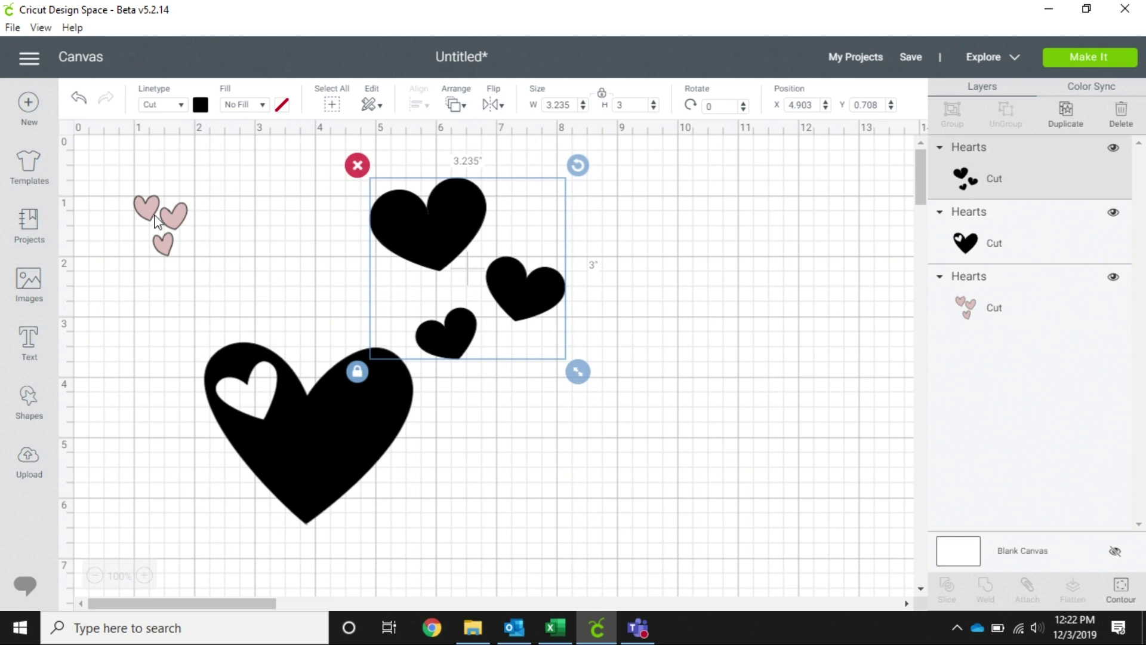
click(169, 226)
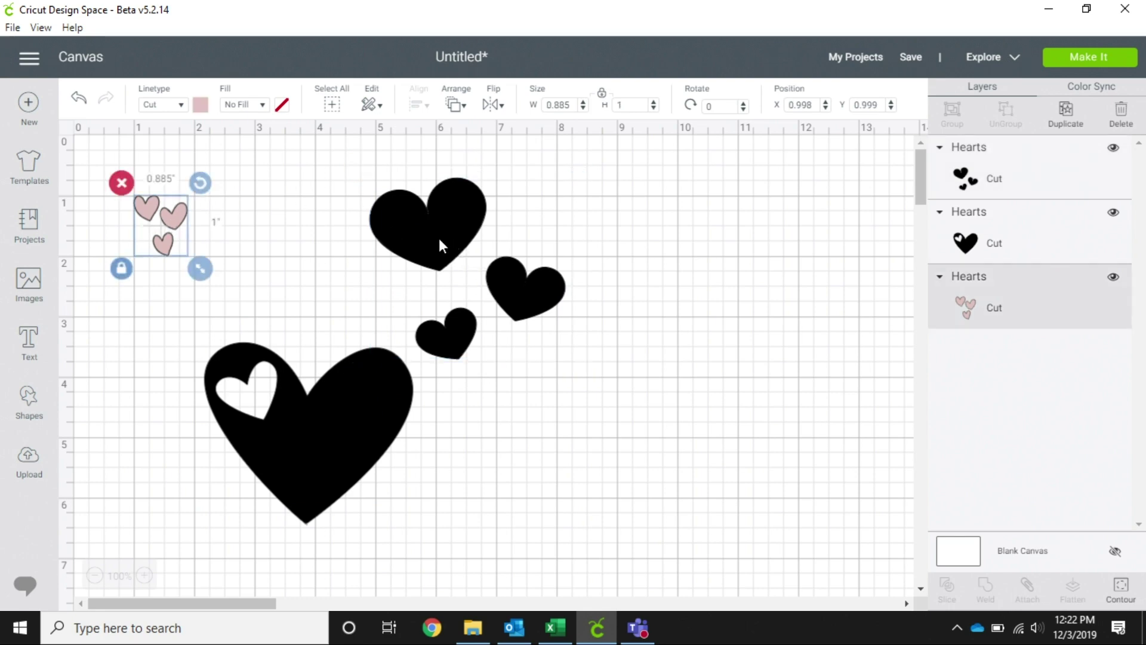
drag(337, 425, 520, 416)
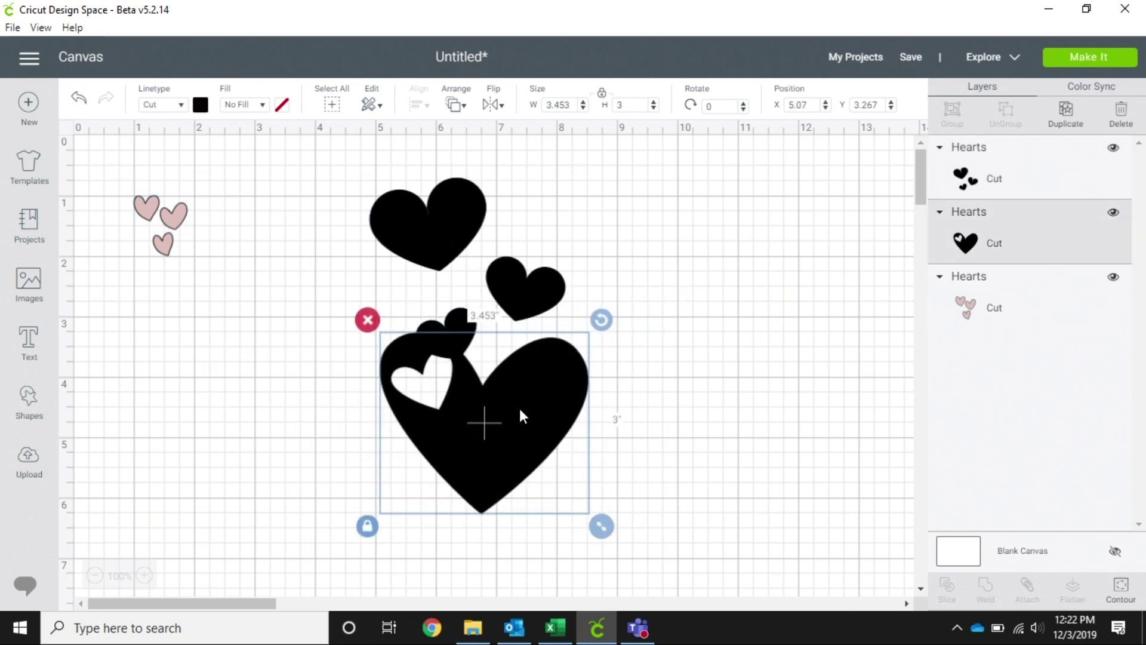
drag(445, 237, 309, 460)
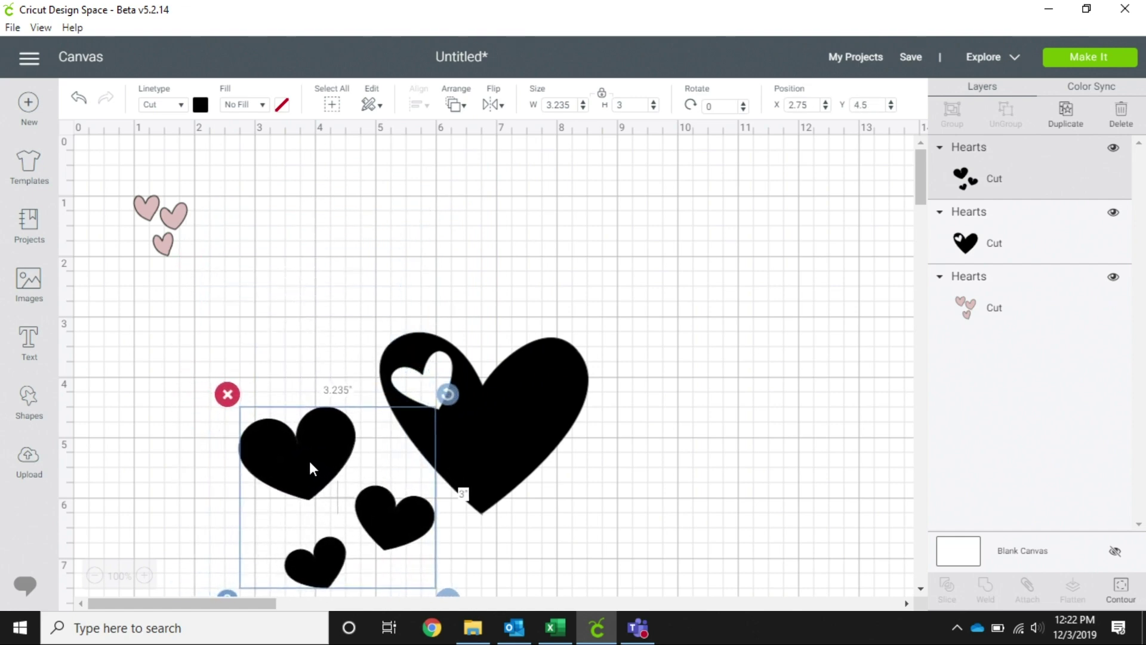
drag(558, 394, 504, 292)
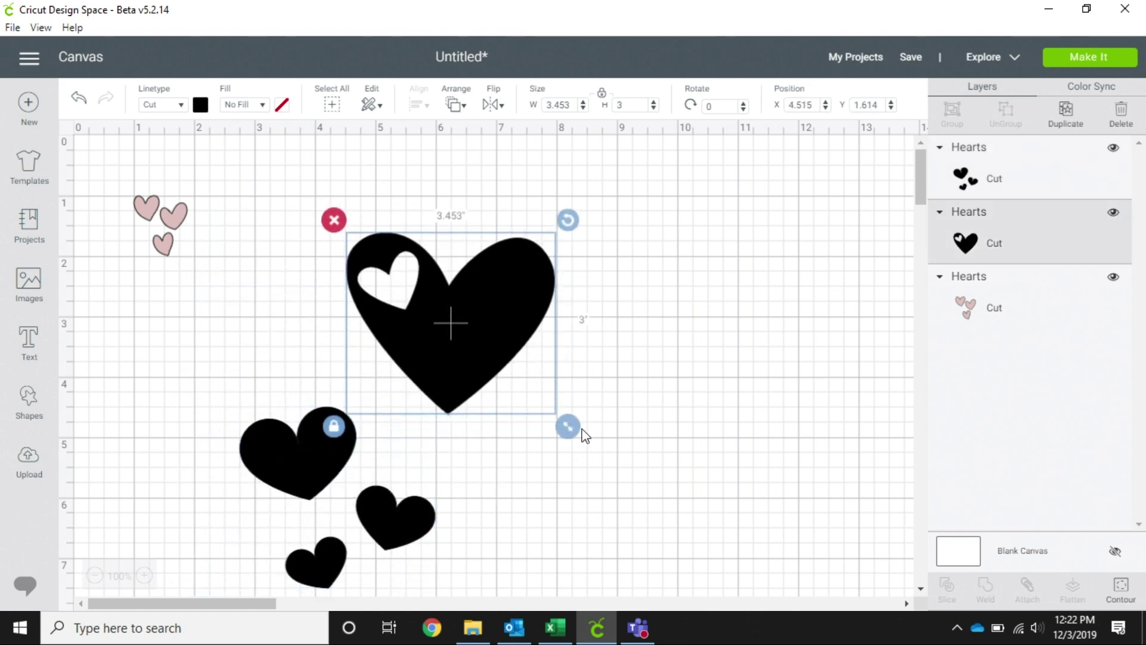
- Enlarge the cut-out heart to about 7.8 × 6.8 inches, place the small hearts, and preview mats
drag(566, 422, 836, 514)
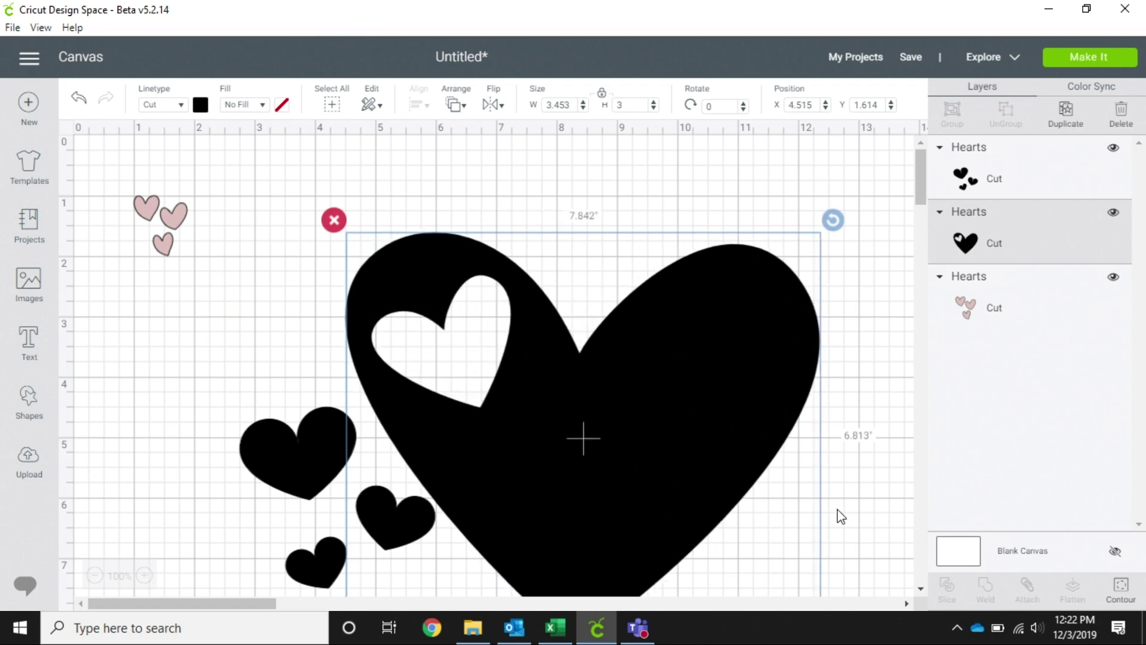
drag(620, 419, 543, 340)
drag(298, 460, 729, 453)
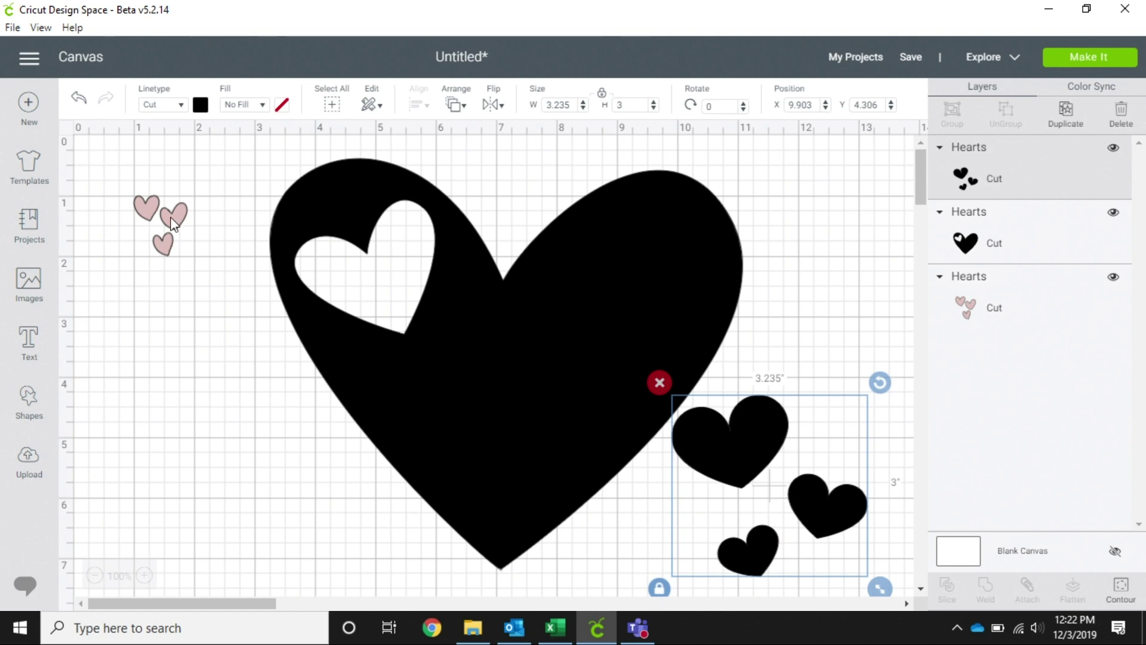
drag(161, 221, 375, 286)
click(834, 248)
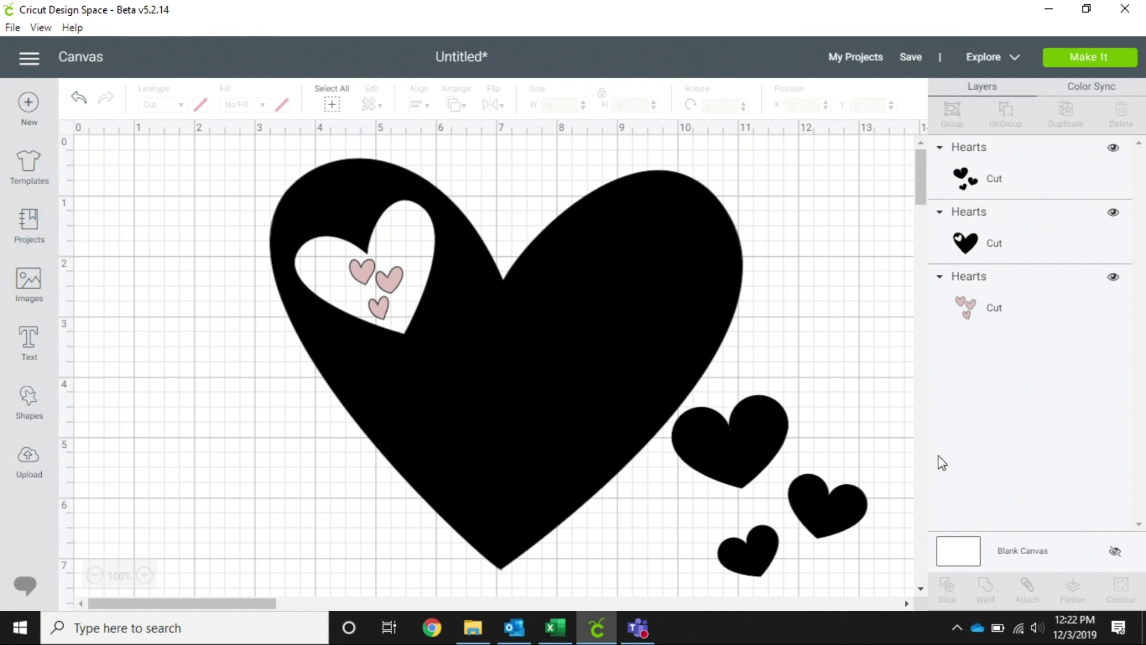
click(1087, 60)
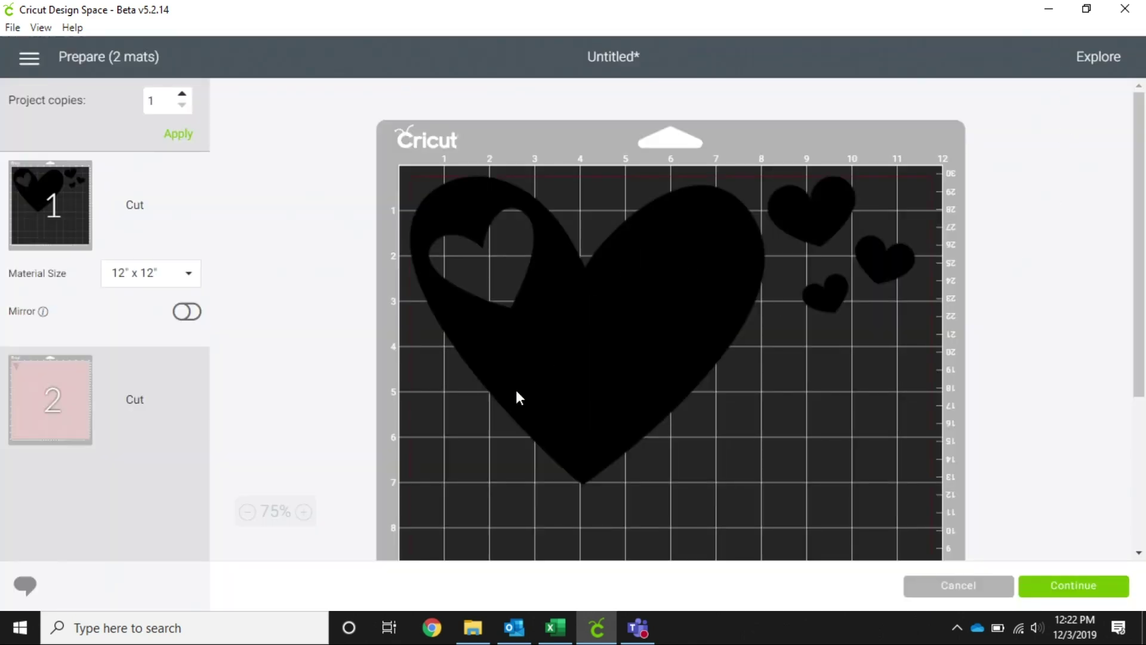
- Preview the pink mat and then the black mat, then cancel back to the canvas
click(88, 400)
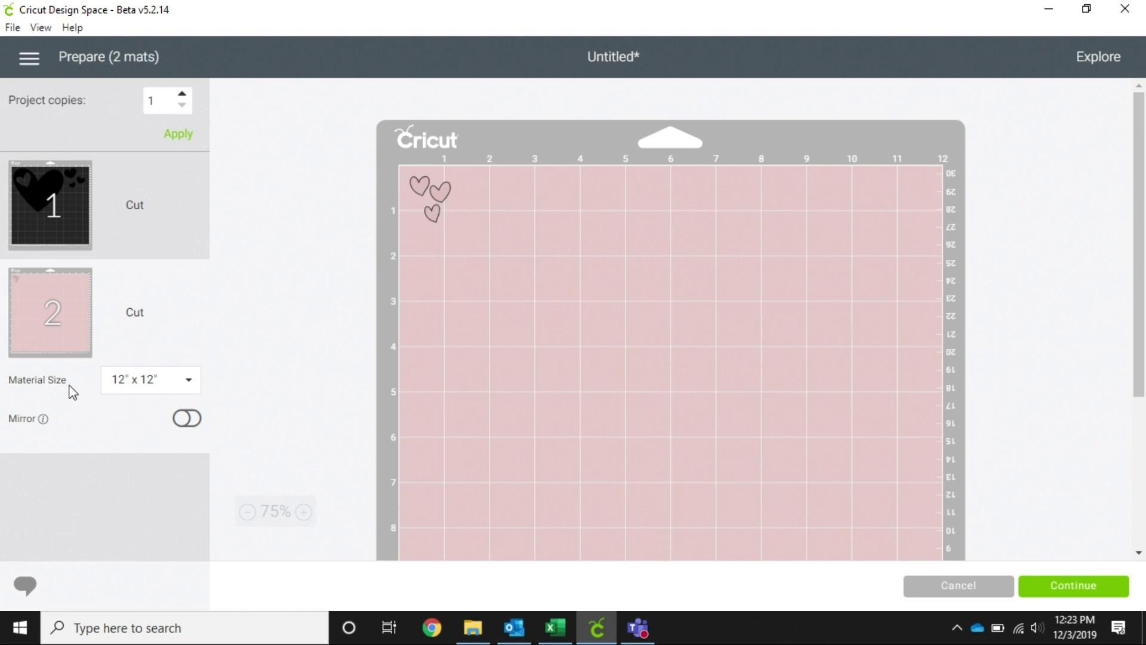
click(67, 236)
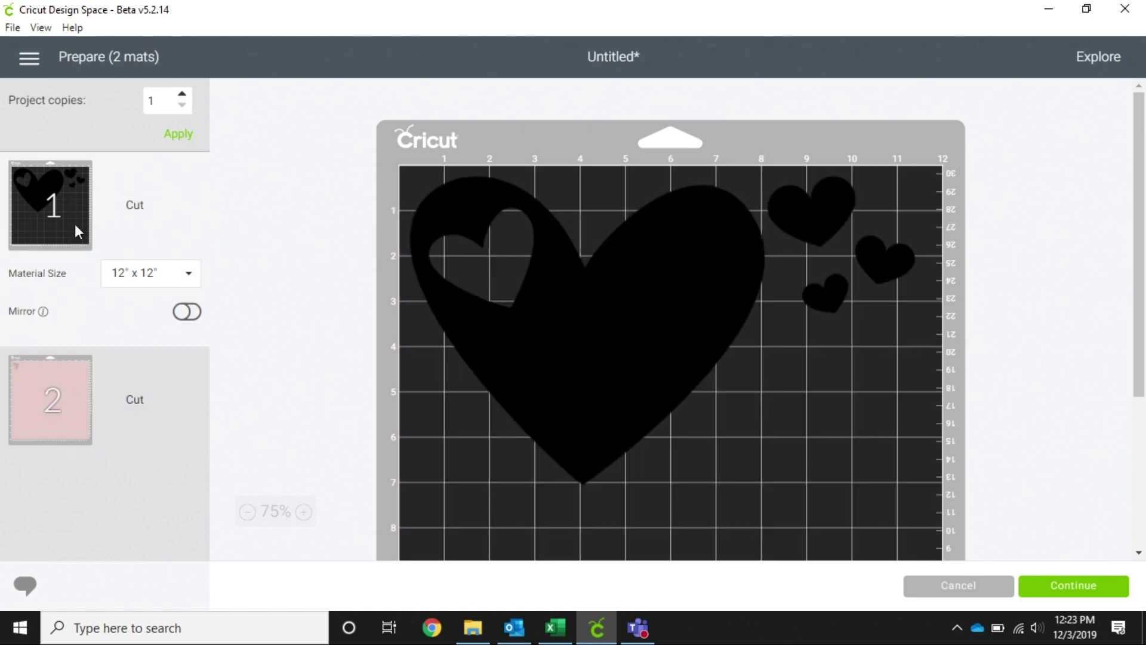
click(977, 587)
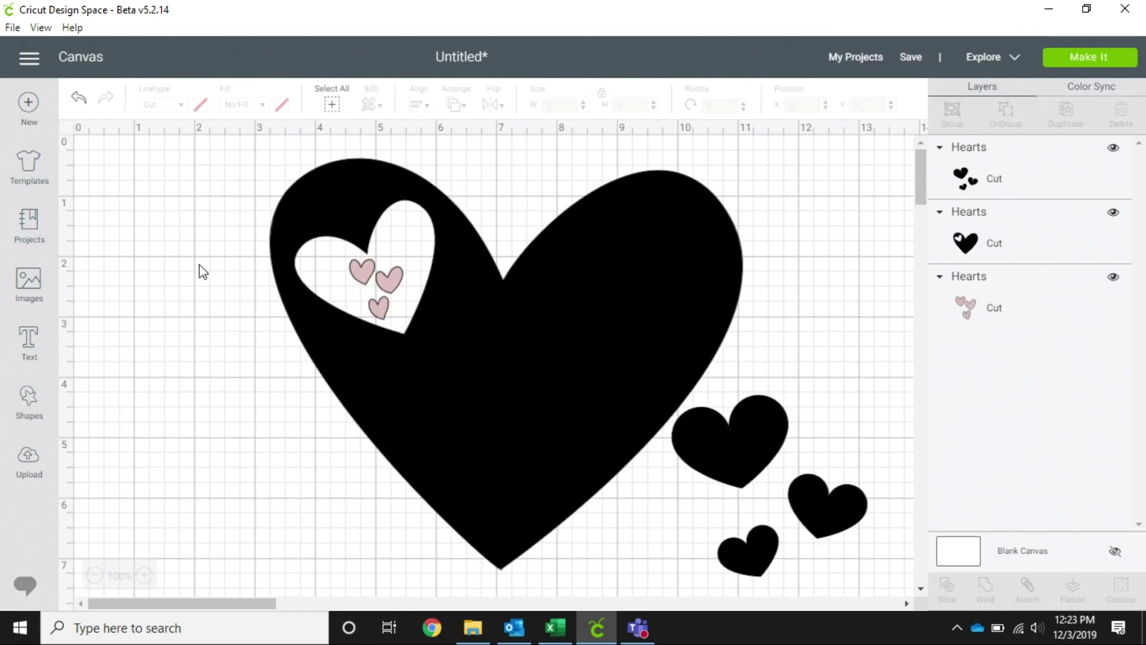
- Attach all the selected hearts together, shift them up-left, and preview the single-mat cut
drag(199, 264, 845, 487)
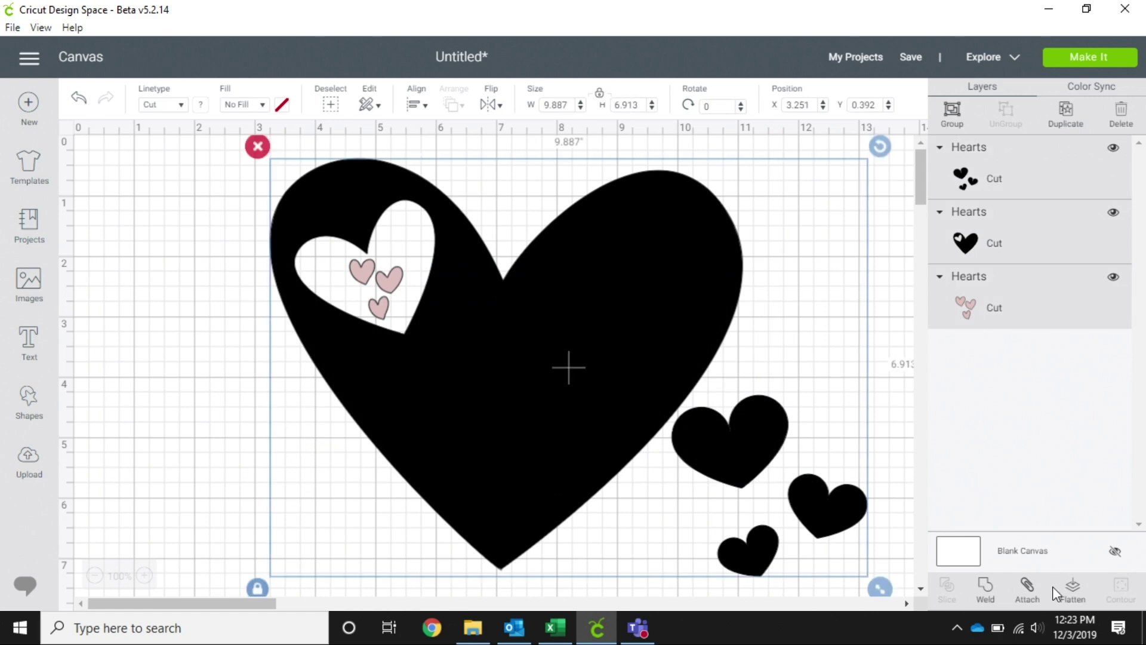
click(1027, 590)
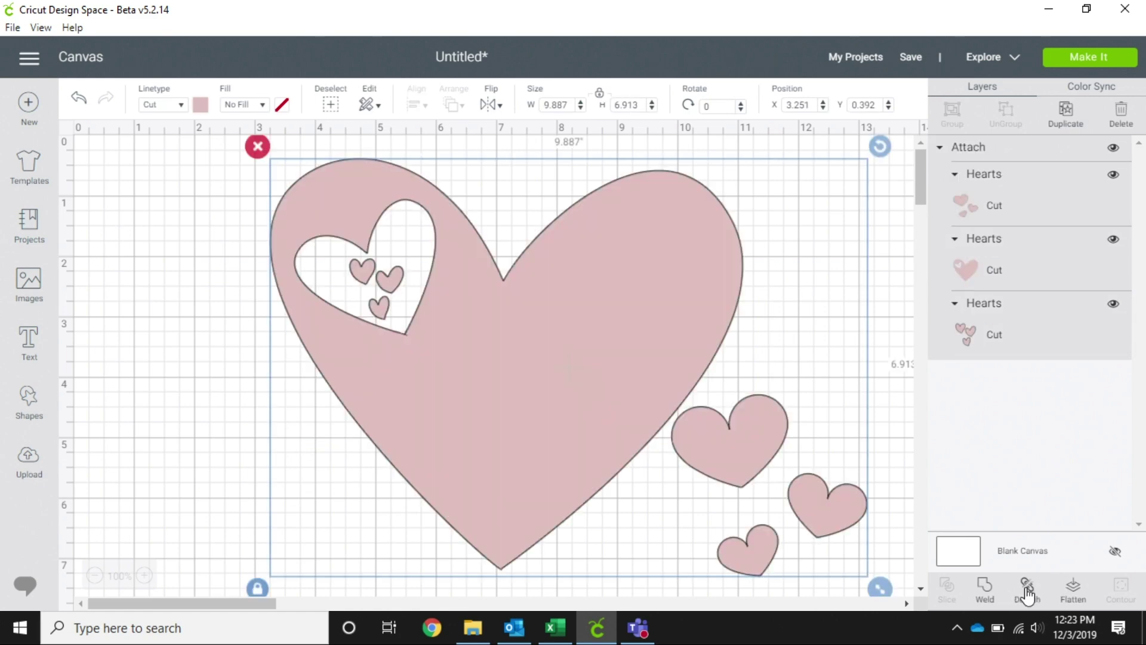
drag(555, 399, 498, 386)
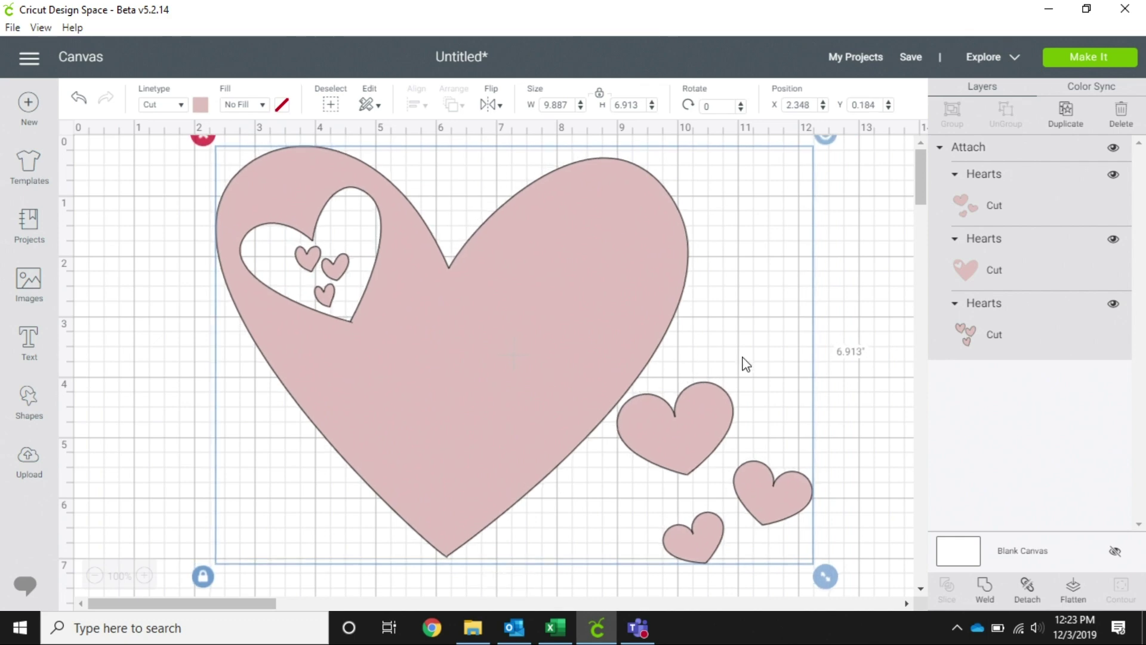
click(1088, 60)
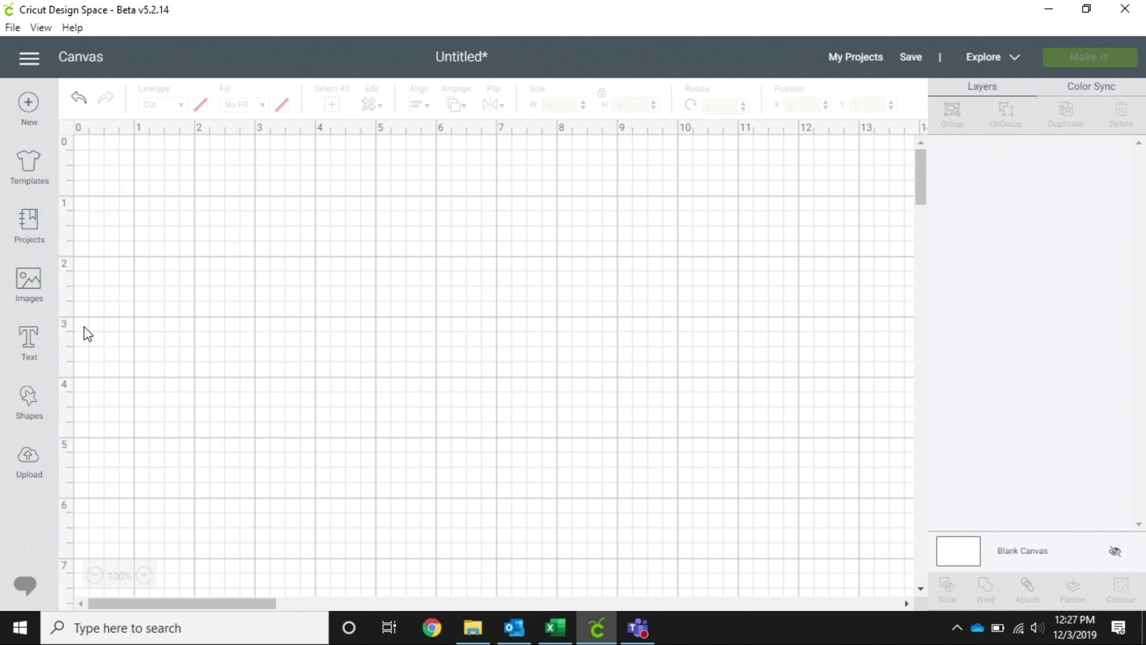
- Insert the black heart with the small-heart pattern and move it toward the top
click(25, 284)
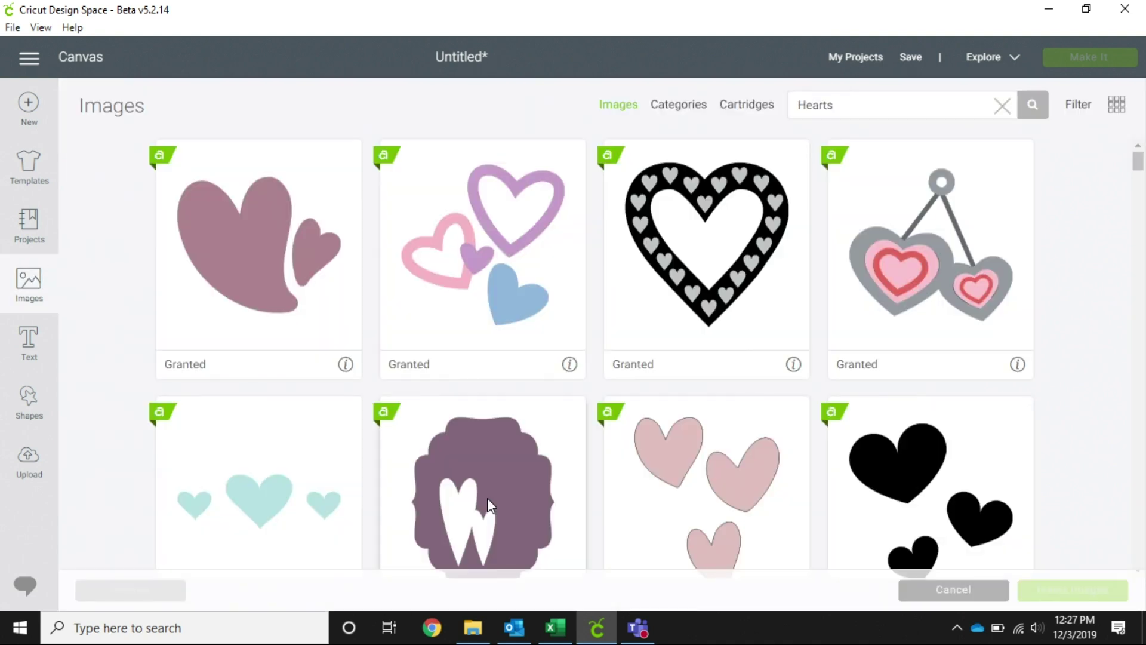
click(711, 258)
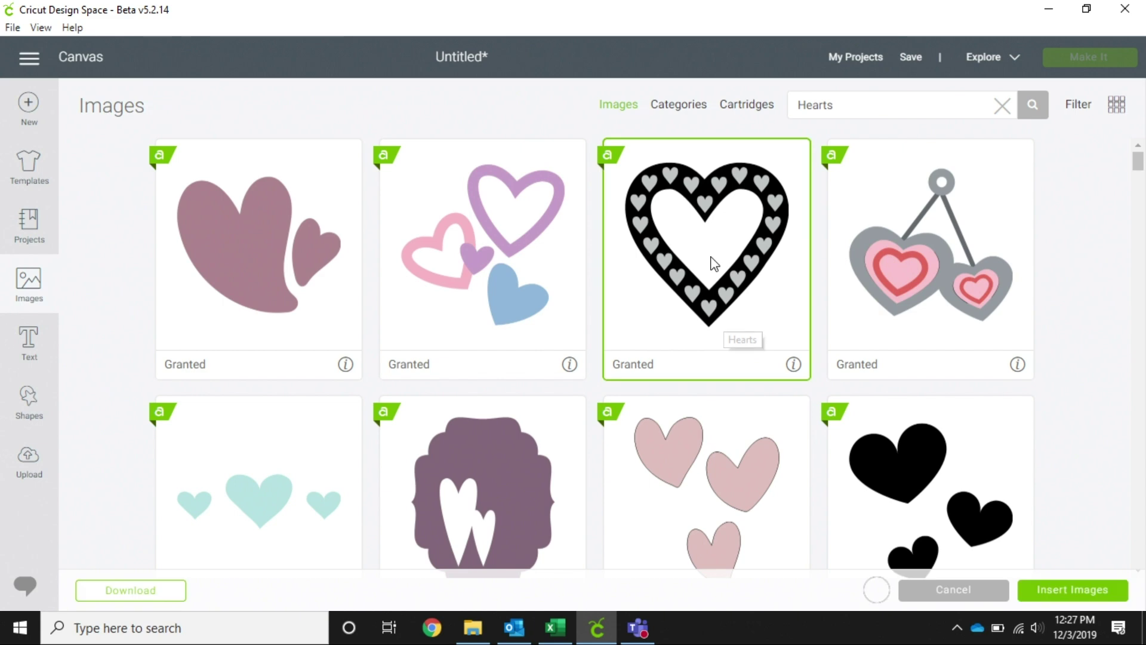
click(1051, 590)
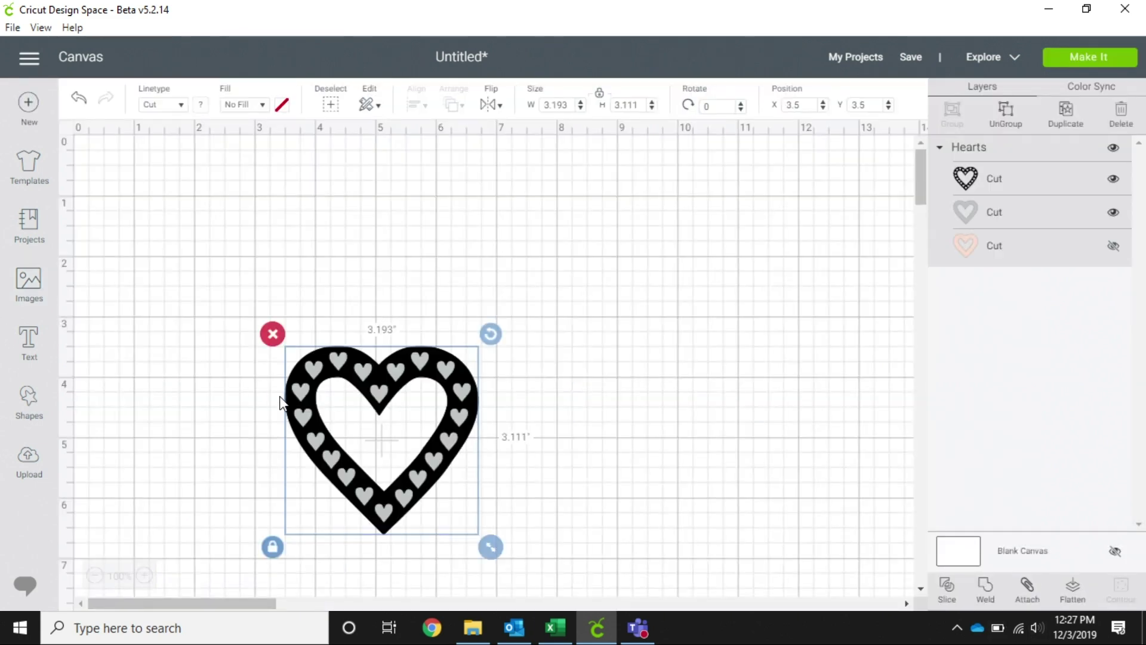
drag(396, 371, 444, 201)
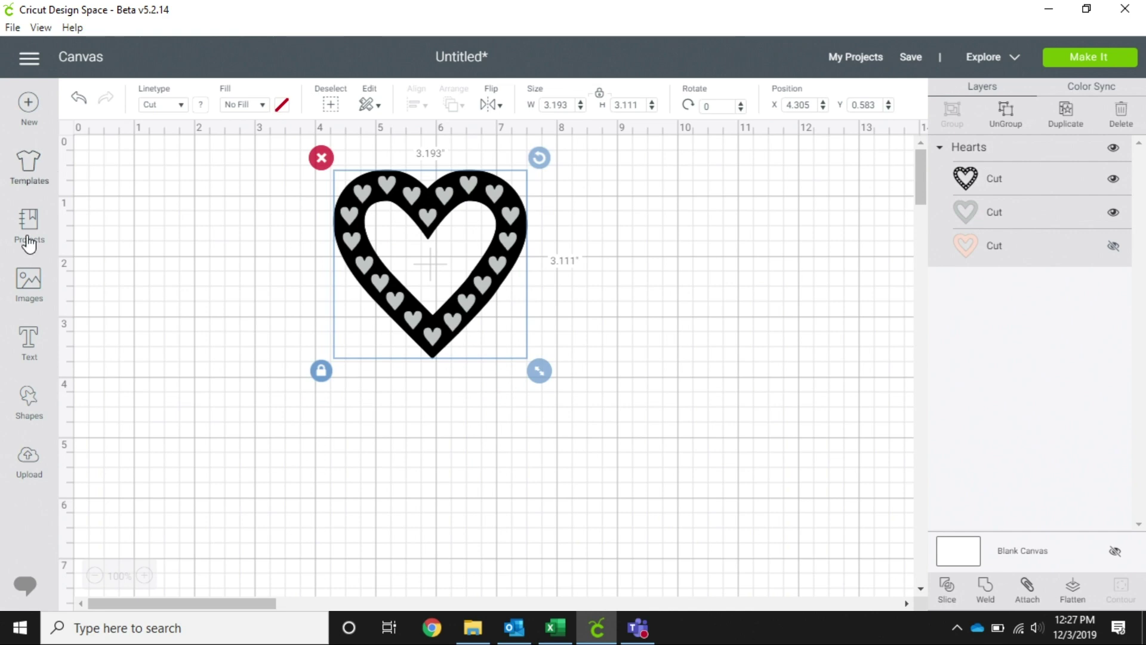
- Add 'I love you' text, colour it dark red, and move it up-left below the heart
click(31, 348)
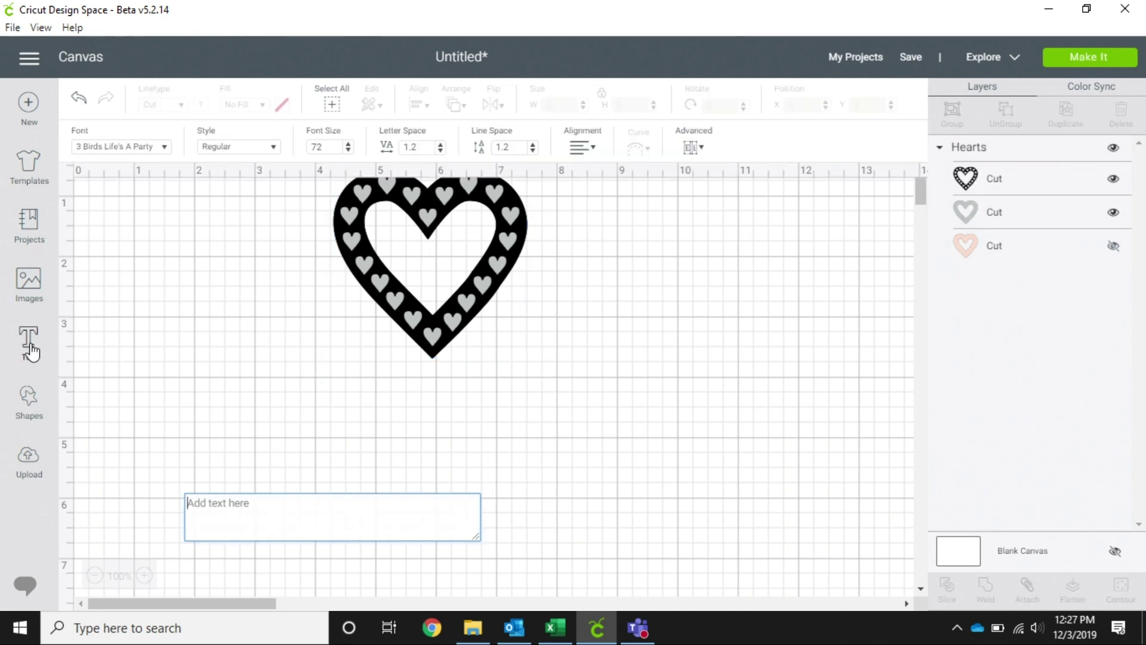
text(I love you)
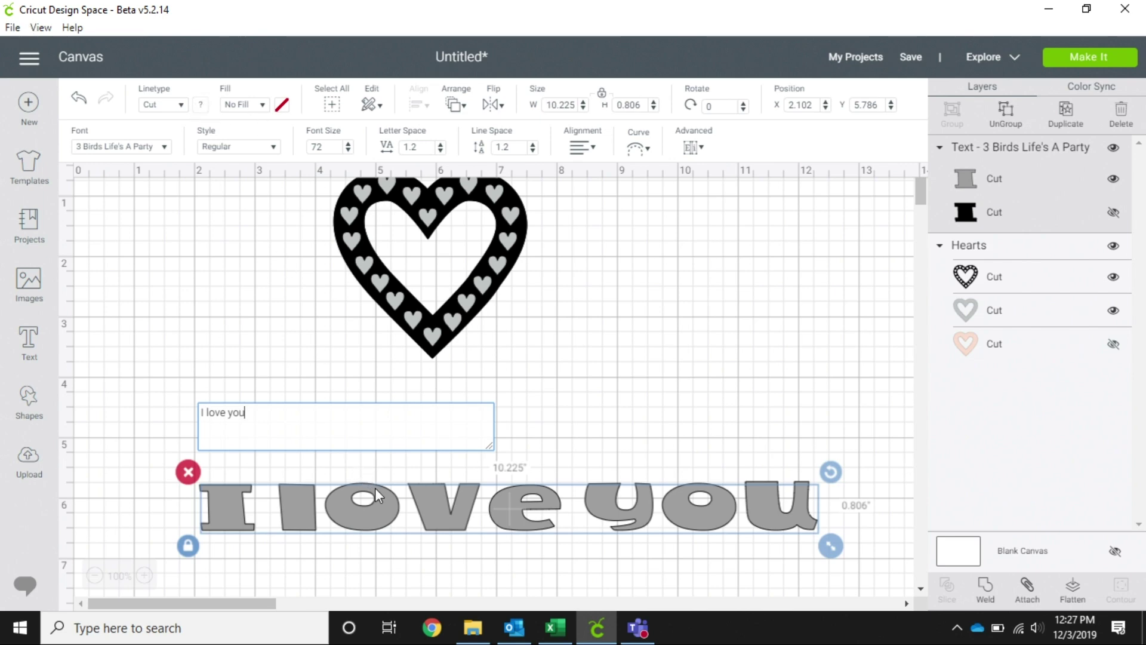
click(382, 502)
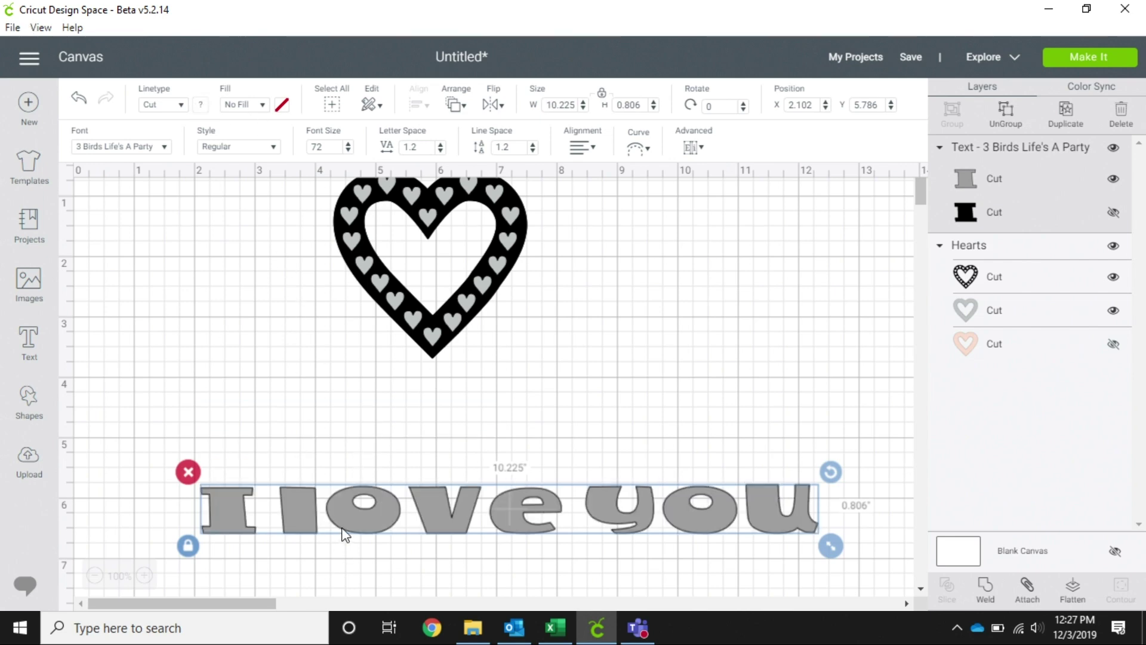
click(201, 108)
click(218, 235)
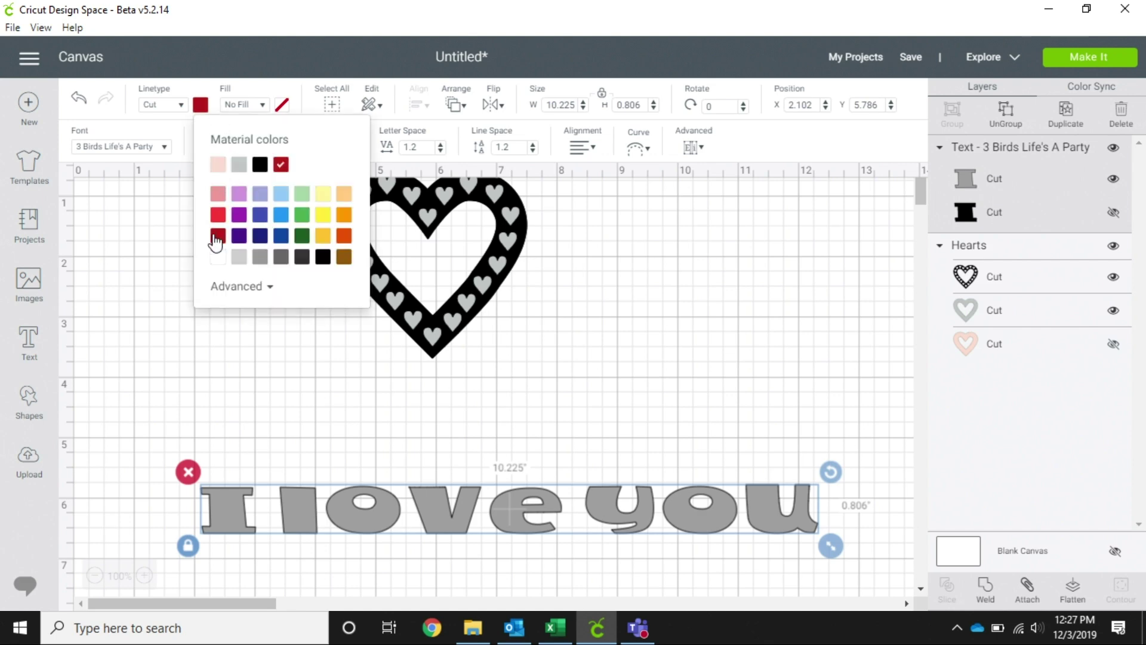
drag(504, 481, 451, 371)
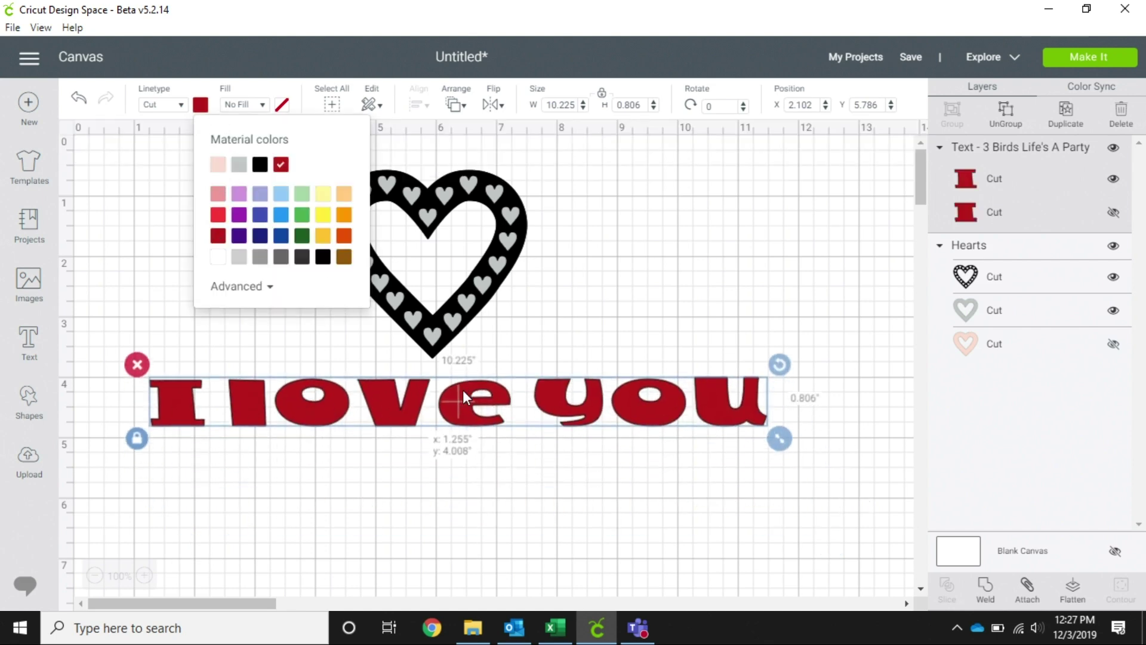
- Shrink the 'I love you' text to about the heart's width (4.253") and centre it beneath
click(499, 281)
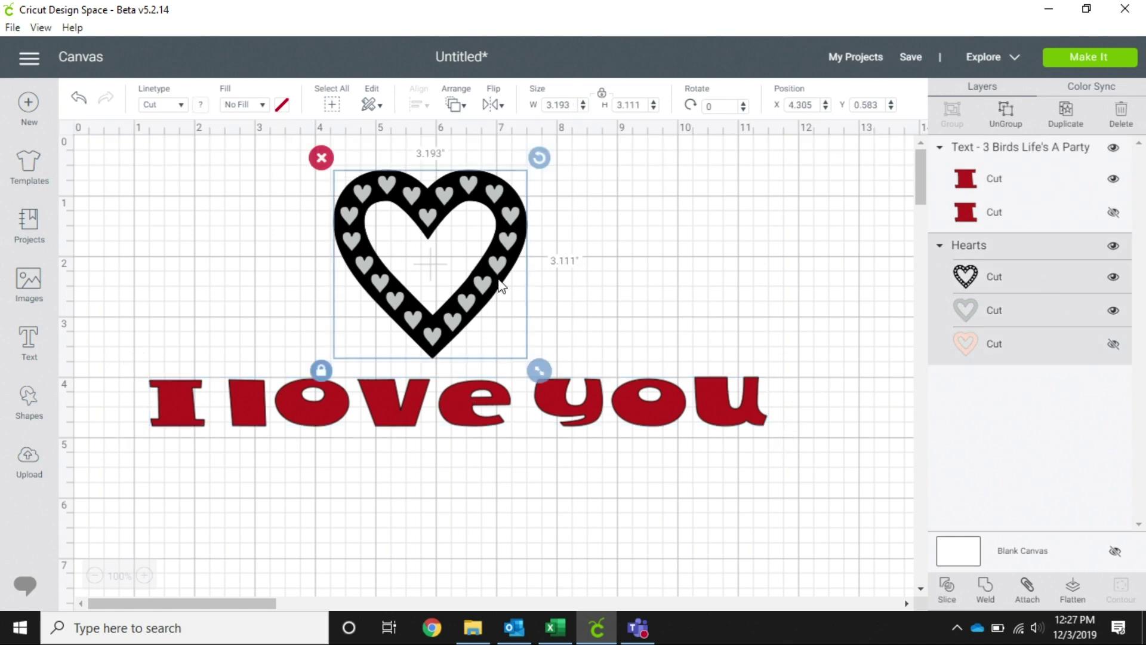
click(516, 406)
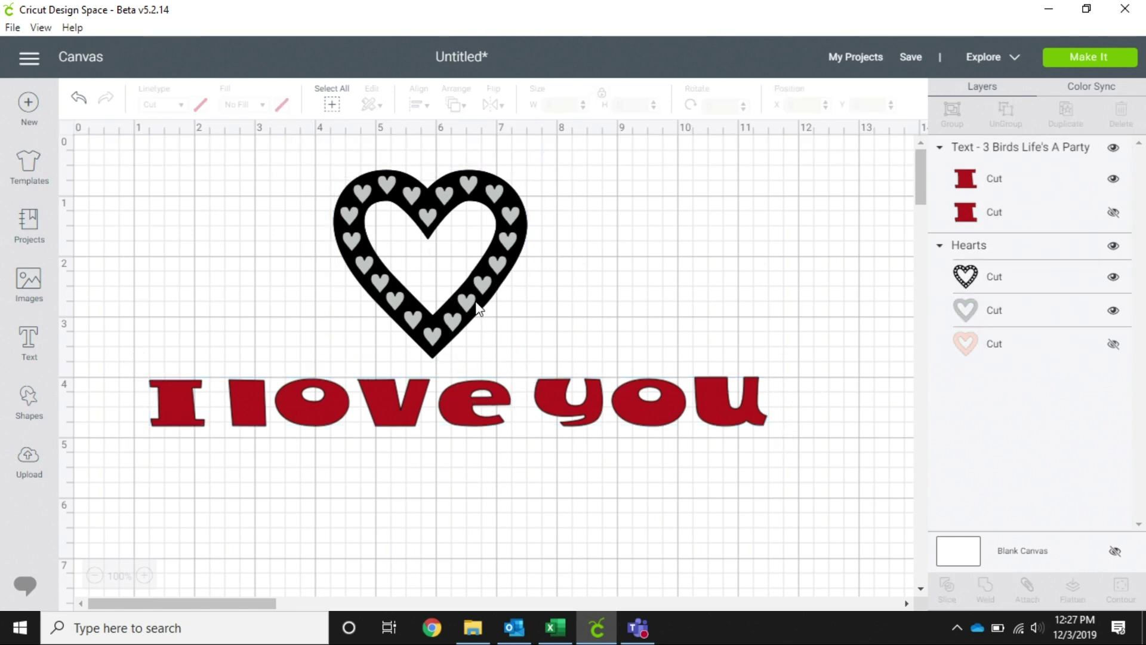
click(474, 403)
drag(774, 434, 413, 423)
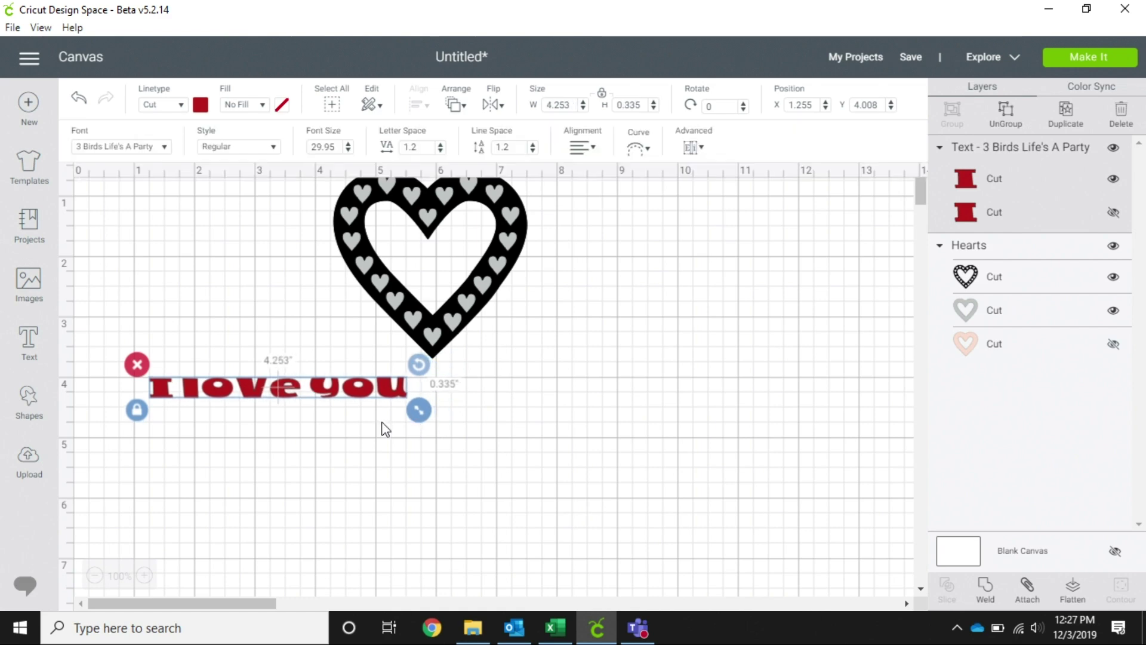
drag(229, 396, 380, 392)
click(457, 452)
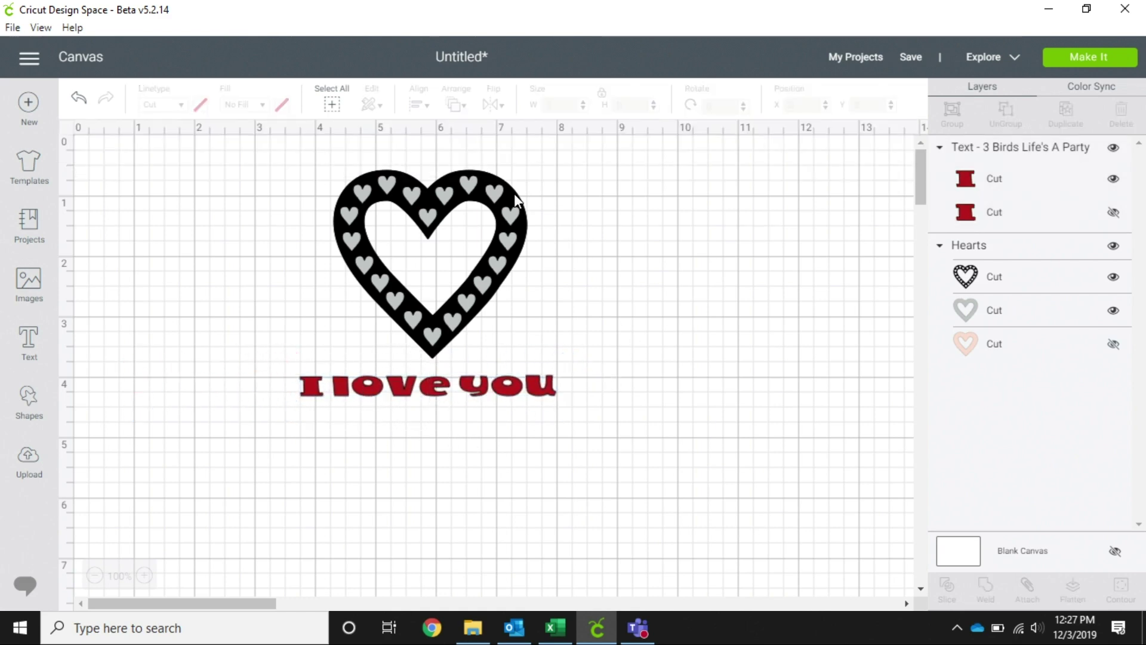
- Enlarge the heart and text together to 5.058" × 4.384" and nudge the heart into place
drag(588, 453, 290, 170)
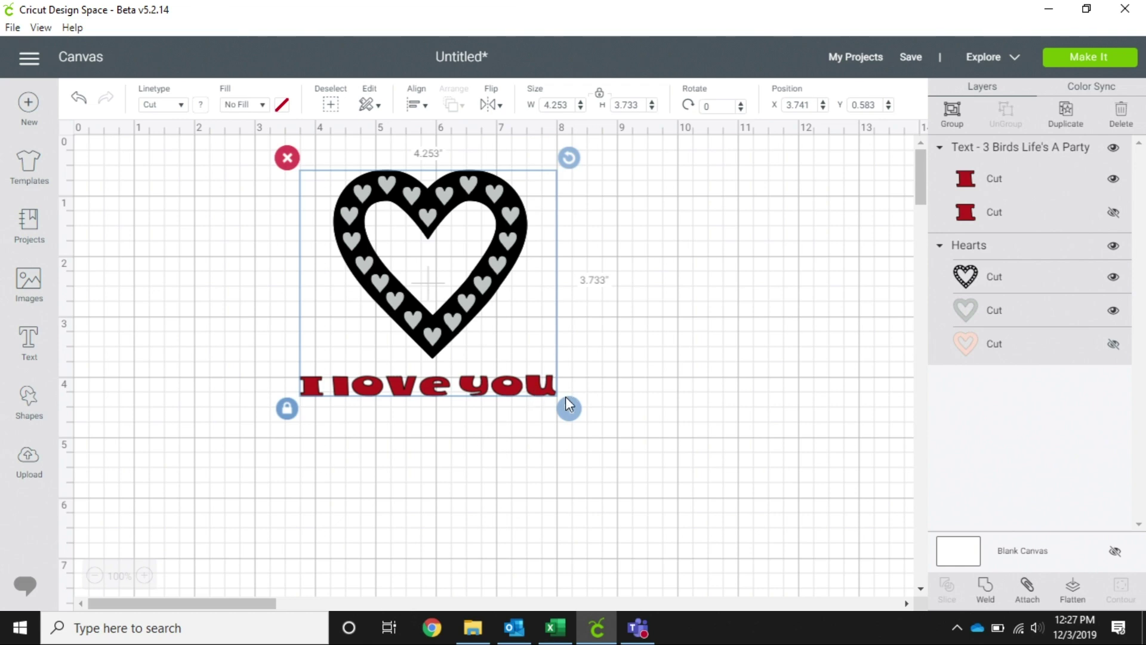
drag(568, 409, 617, 486)
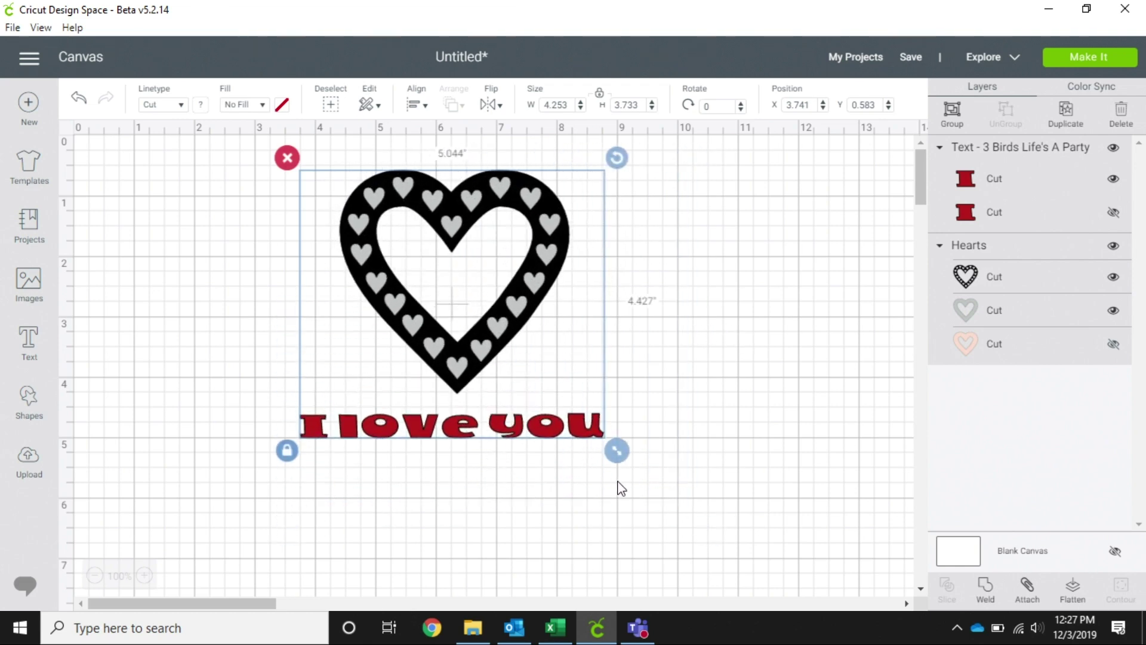
click(743, 297)
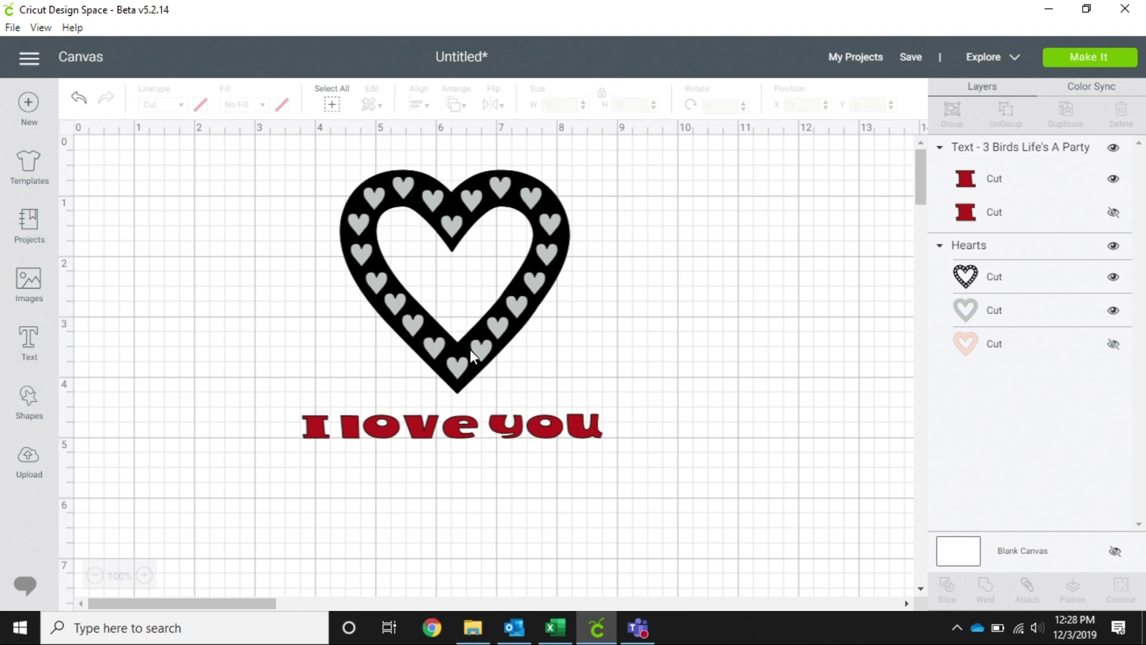
mouse_move(471, 349)
mouse_down()
mouse_move(632, 346)
mouse_move(421, 345)
mouse_move(496, 339)
mouse_move(484, 356)
mouse_up()
- Select both the heart and the 'I love you' text and group them
click(658, 394)
drag(623, 464, 295, 192)
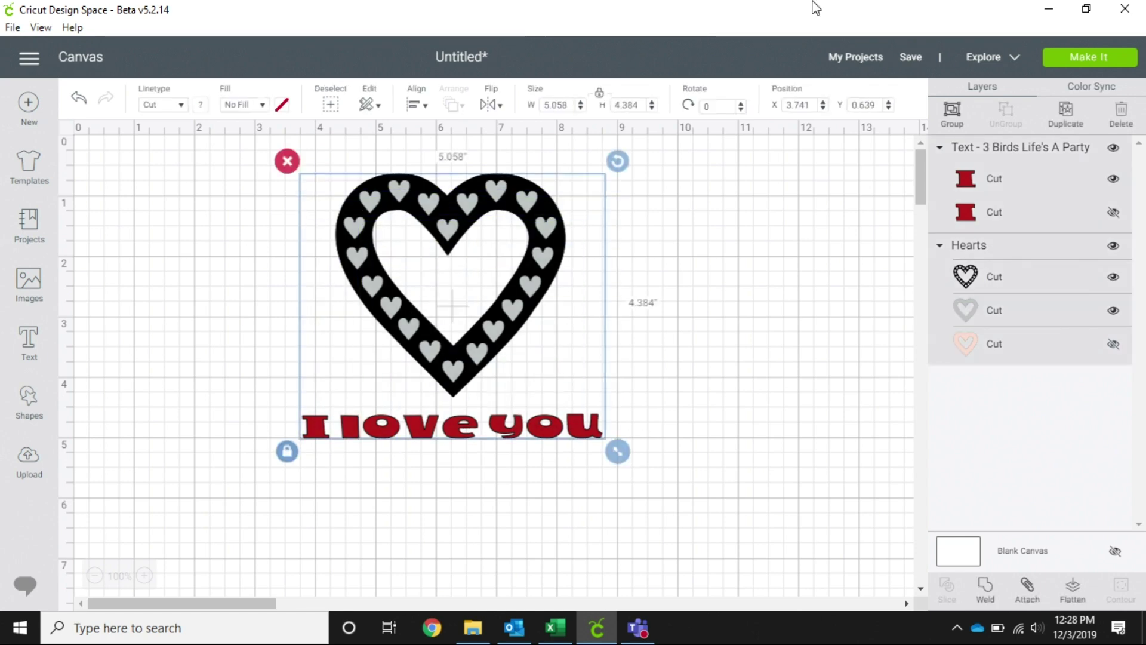
click(952, 117)
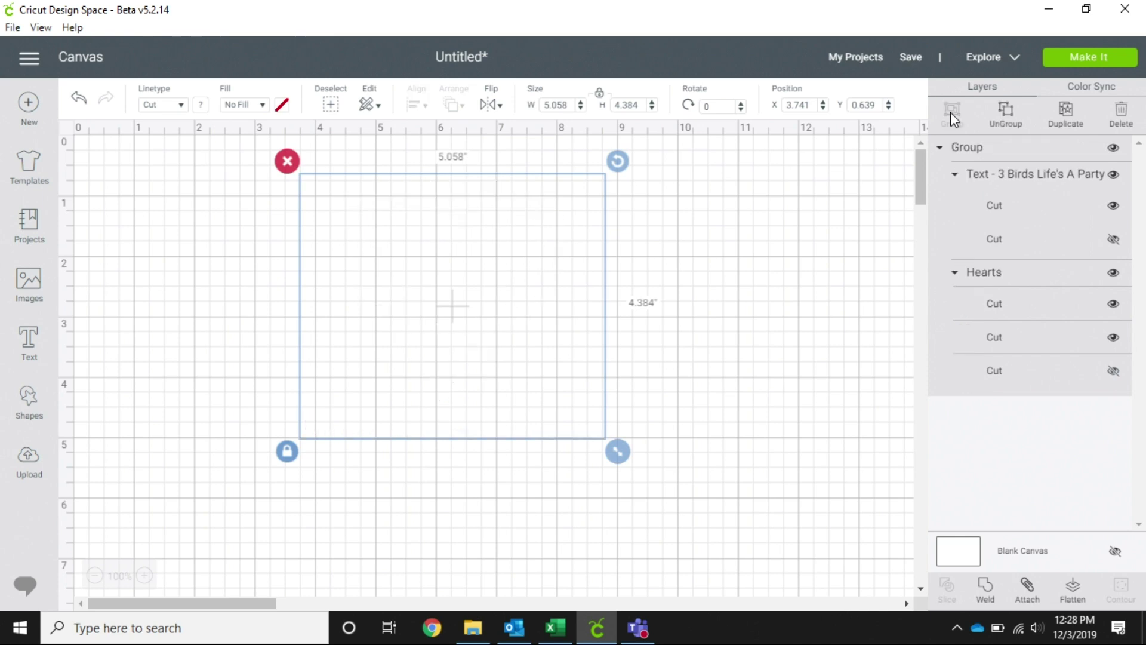
right_click(461, 321)
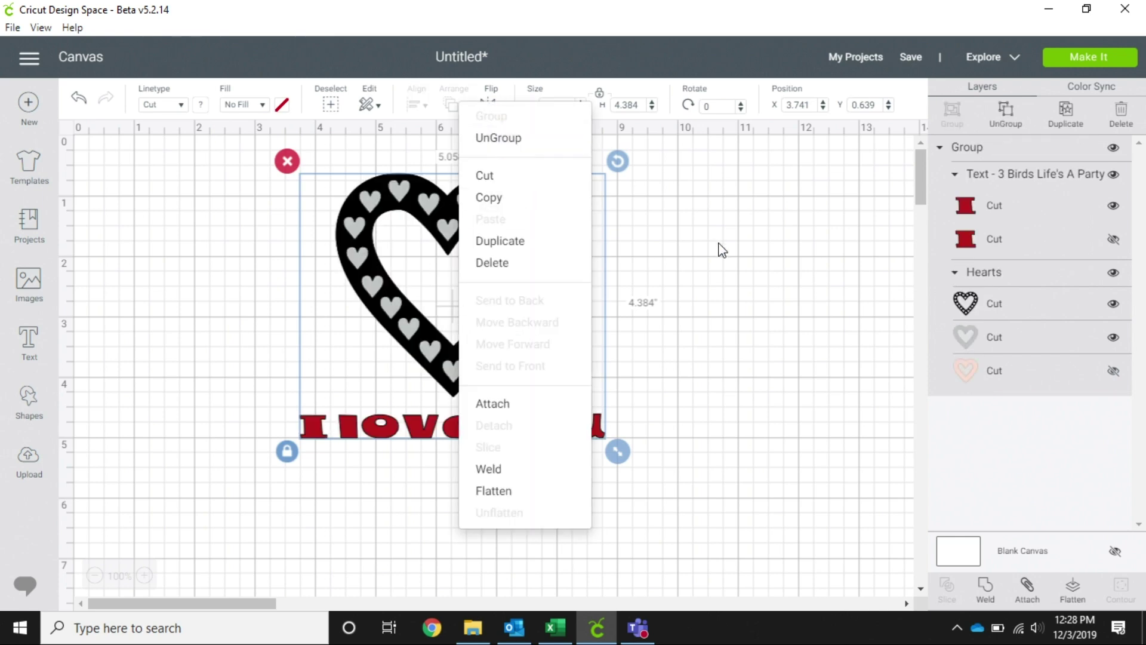
click(719, 301)
- Position the group at X 3.741, Y 0.819, resize it to 4.753 × 4.119 inches, and Make It
drag(454, 205, 432, 282)
click(687, 275)
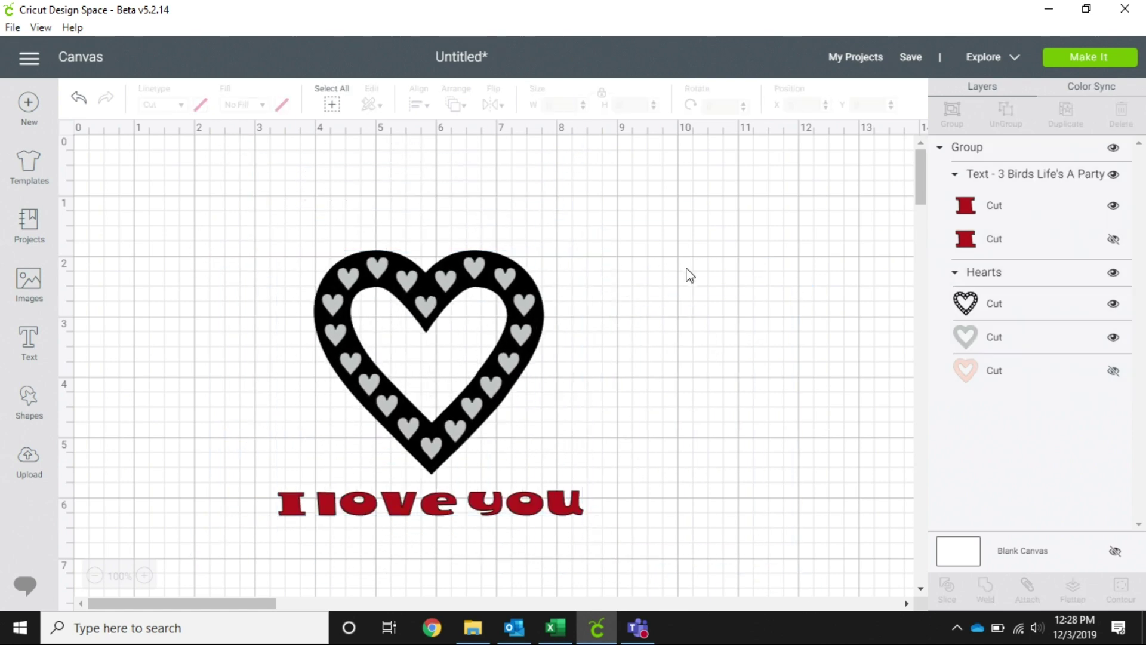
click(528, 328)
drag(527, 328, 546, 203)
drag(503, 267, 489, 317)
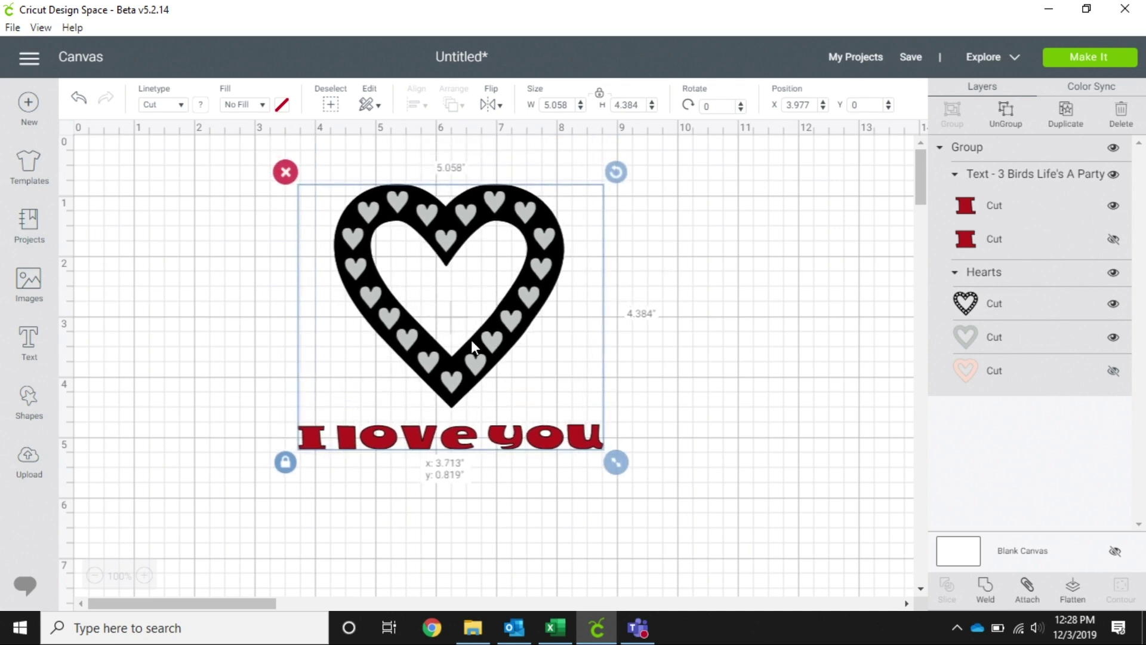
mouse_move(617, 462)
mouse_down()
mouse_move(785, 576)
mouse_move(742, 567)
mouse_move(607, 478)
mouse_up()
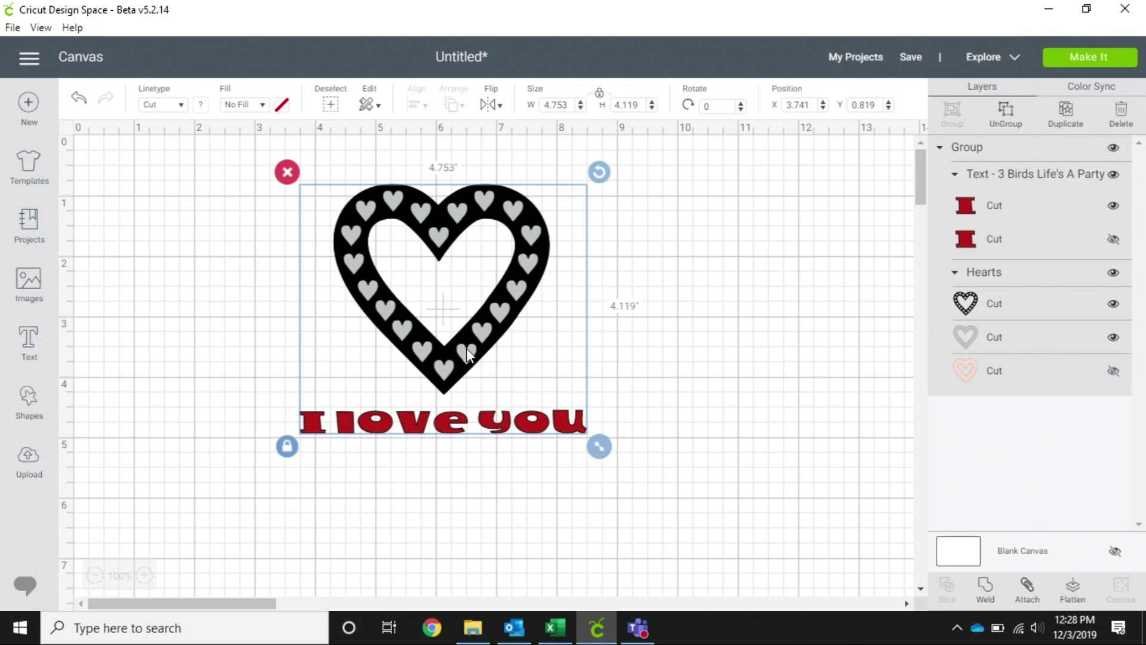
click(1088, 59)
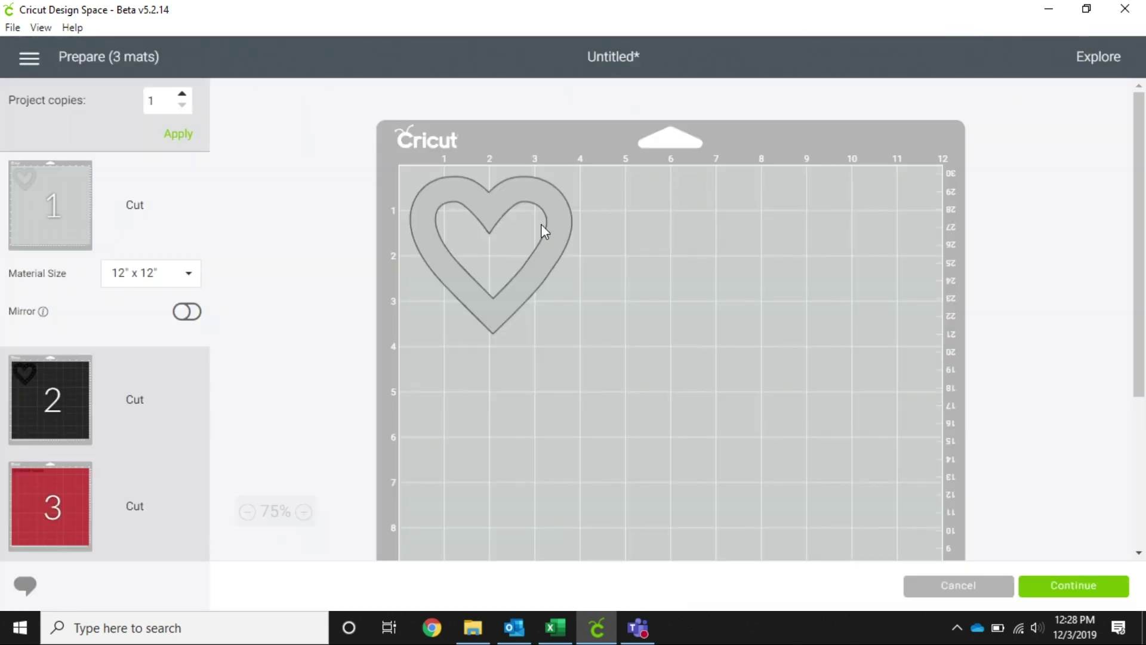
- Preview the black heart mat and the red text mat, then cancel back to the canvas
click(90, 375)
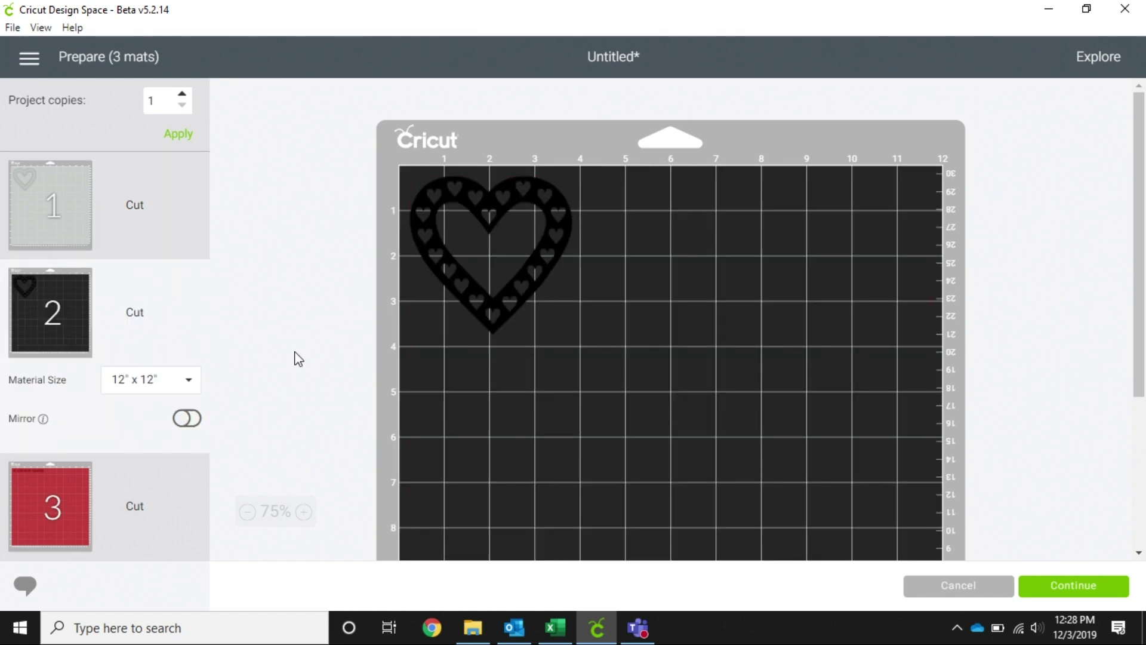
click(63, 491)
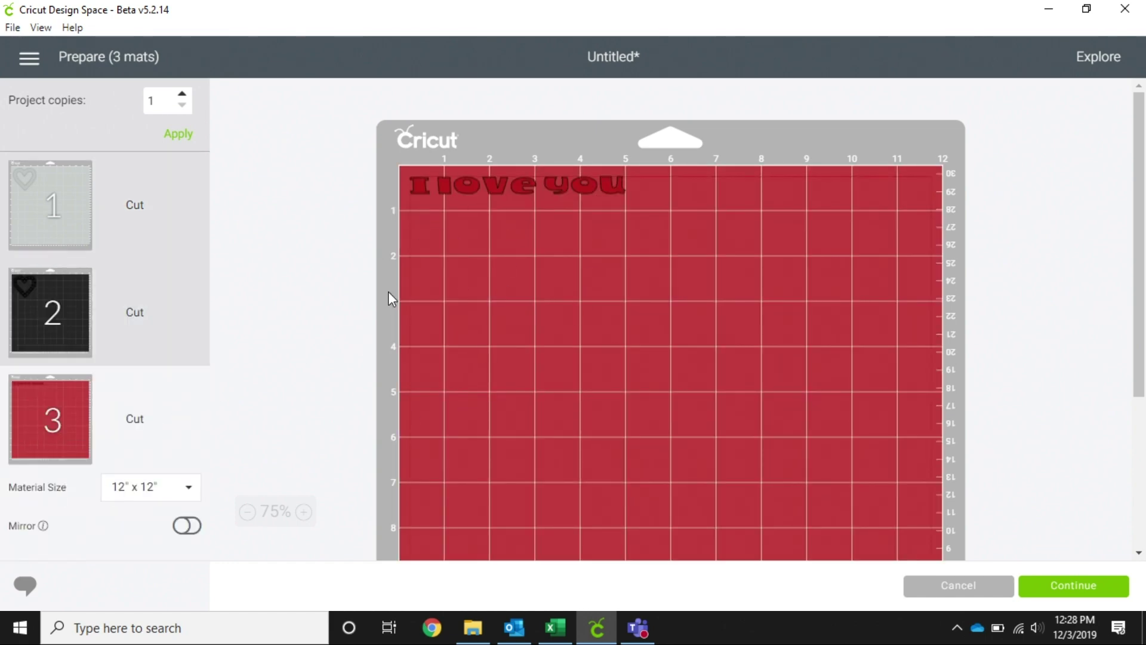
click(957, 588)
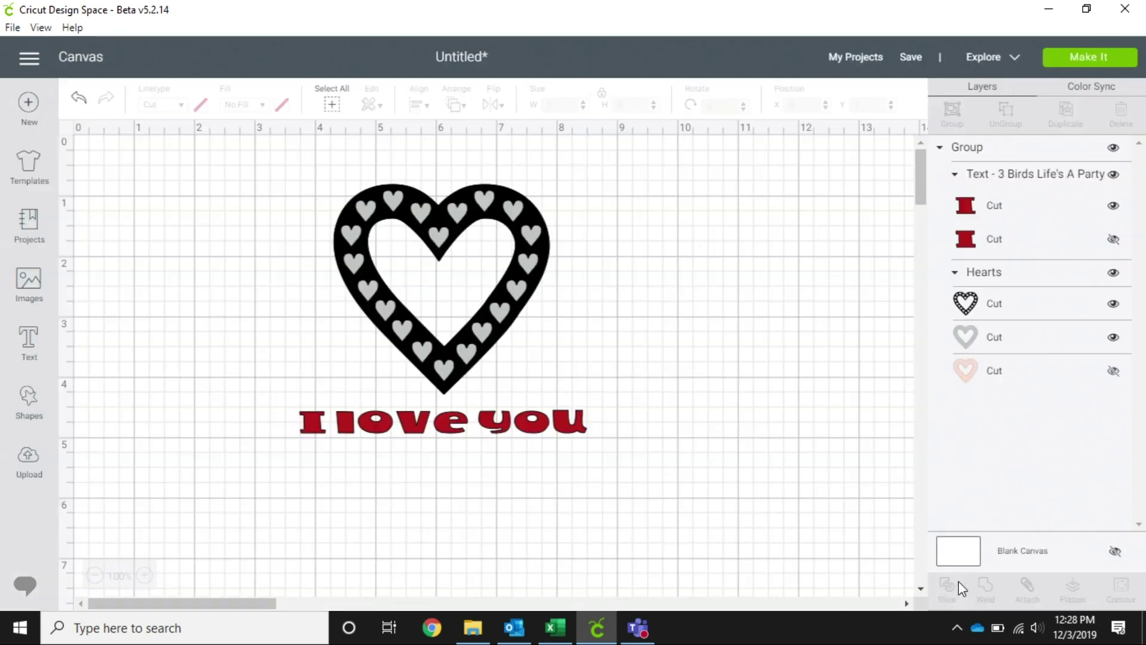
click(533, 348)
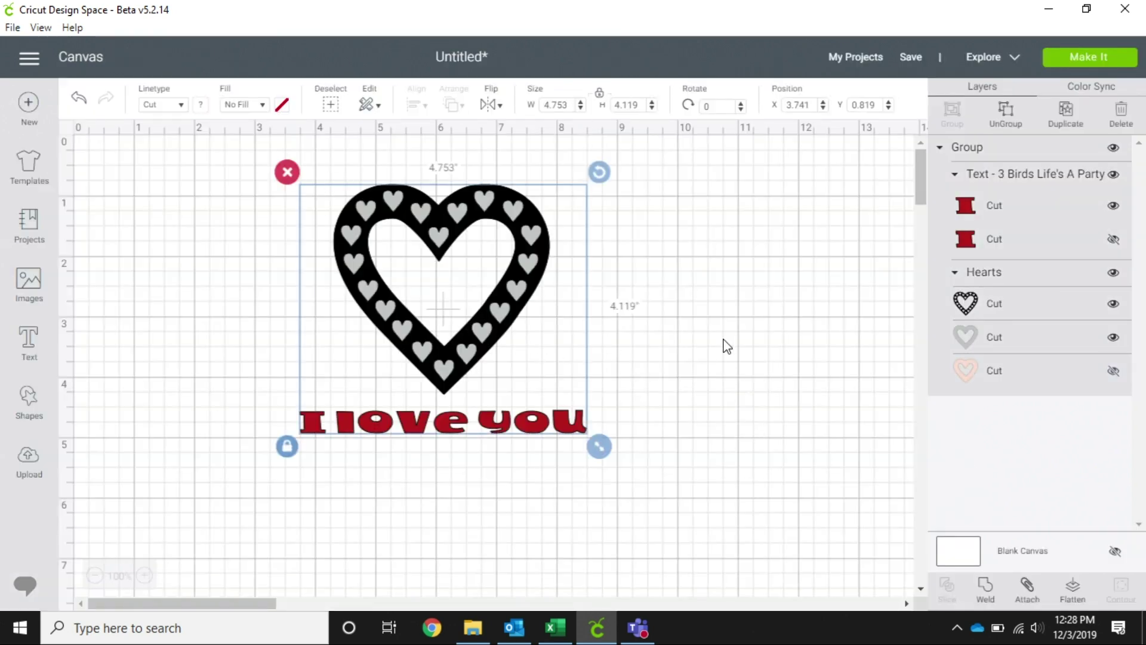
click(1027, 591)
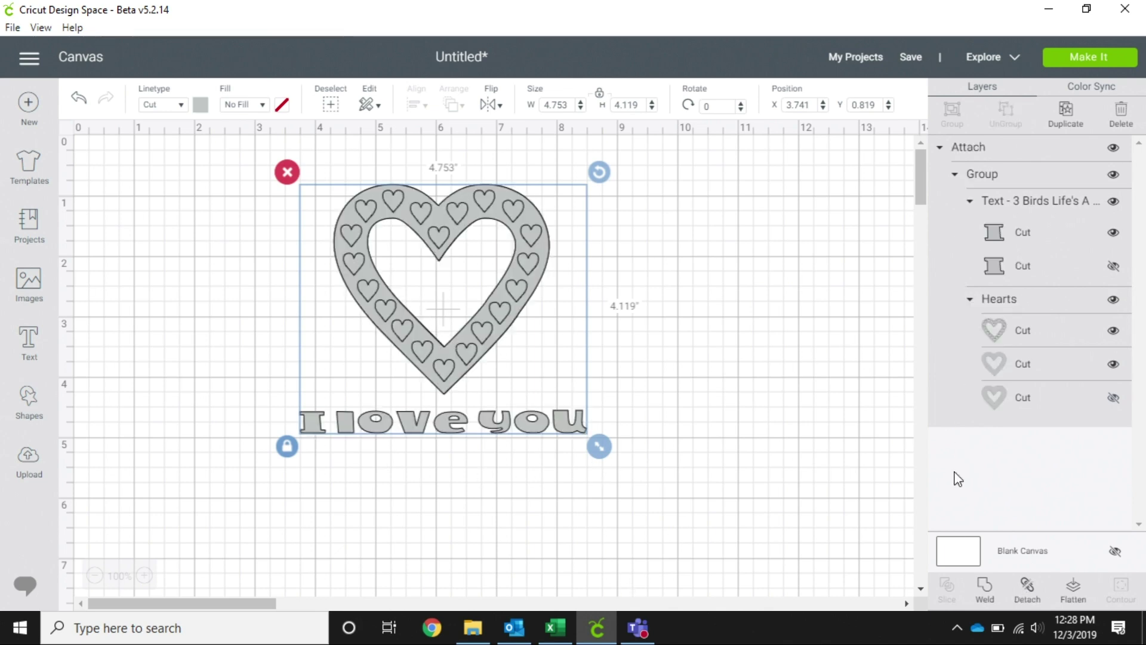
click(1026, 588)
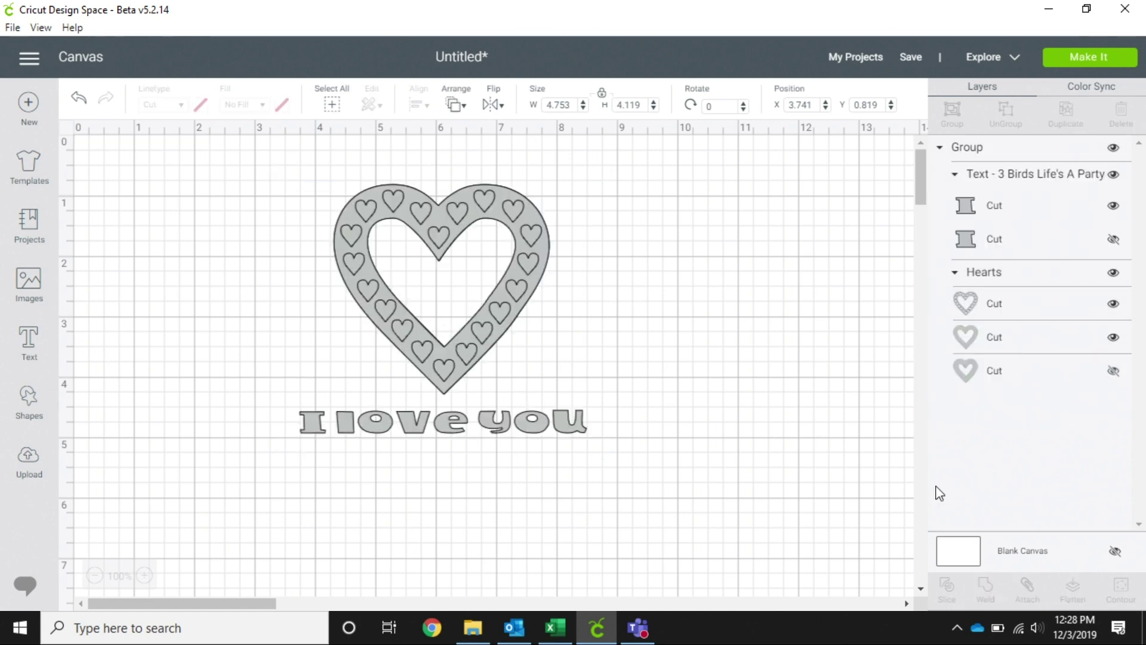
click(78, 97)
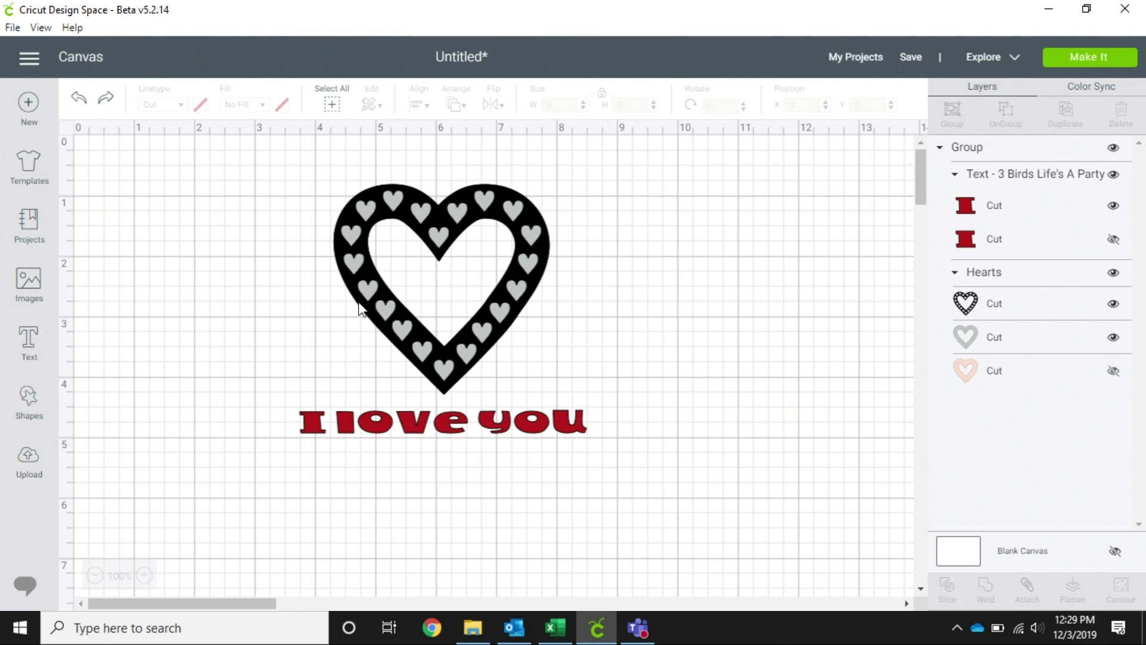
- Drag the heart-and-text group right, then up-left until it sits at X 4.297, Y 1.319
mouse_move(453, 206)
mouse_down()
mouse_move(540, 222)
mouse_move(625, 208)
mouse_move(435, 385)
mouse_move(524, 296)
mouse_up()
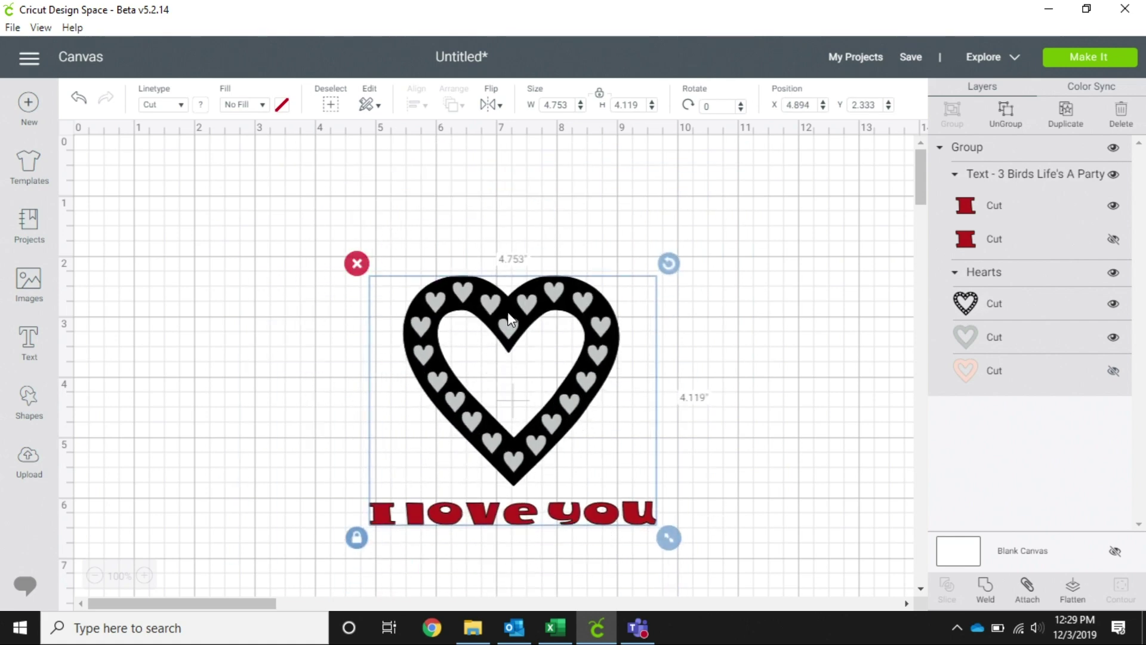
drag(508, 312, 481, 262)
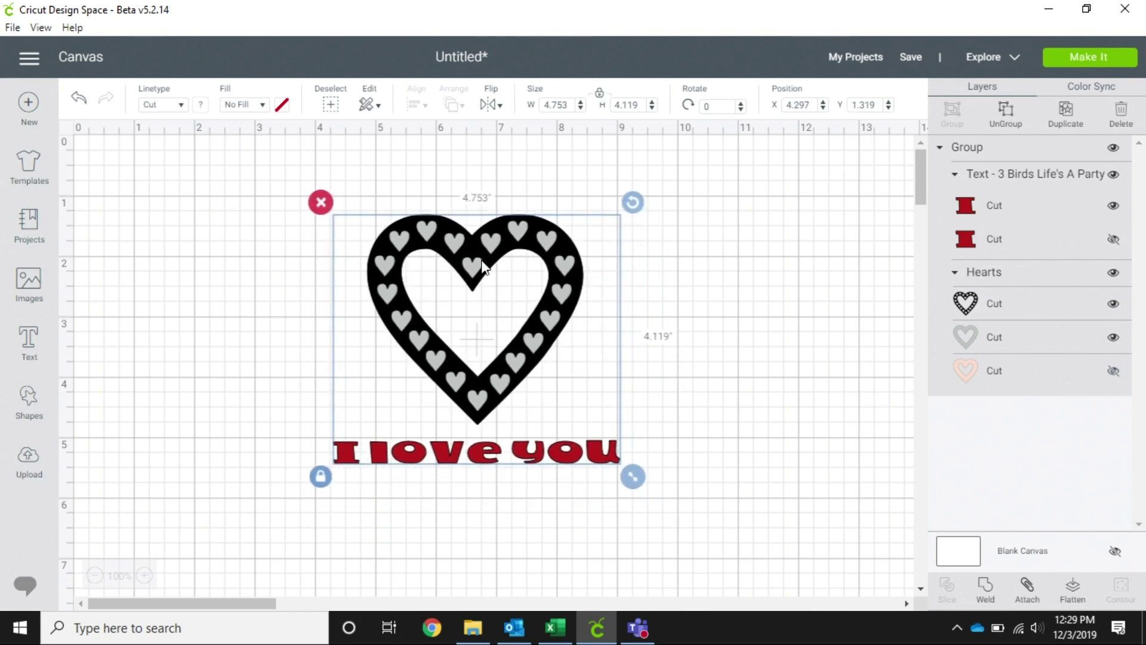